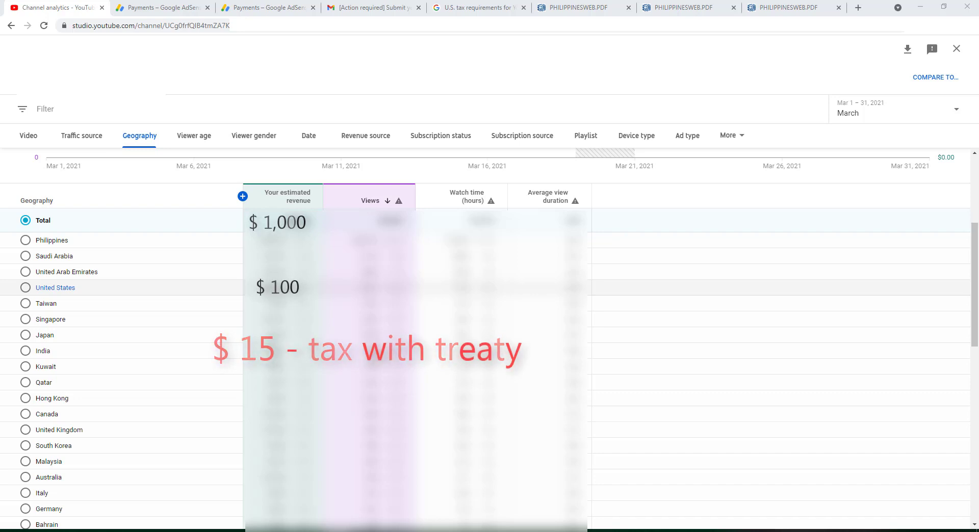
Step: Examine the higher tax rate passage in the YouTube tax-info email and compare it with the channel's geography revenue report
{"action": "left_click", "coordinate": [764, 7]}
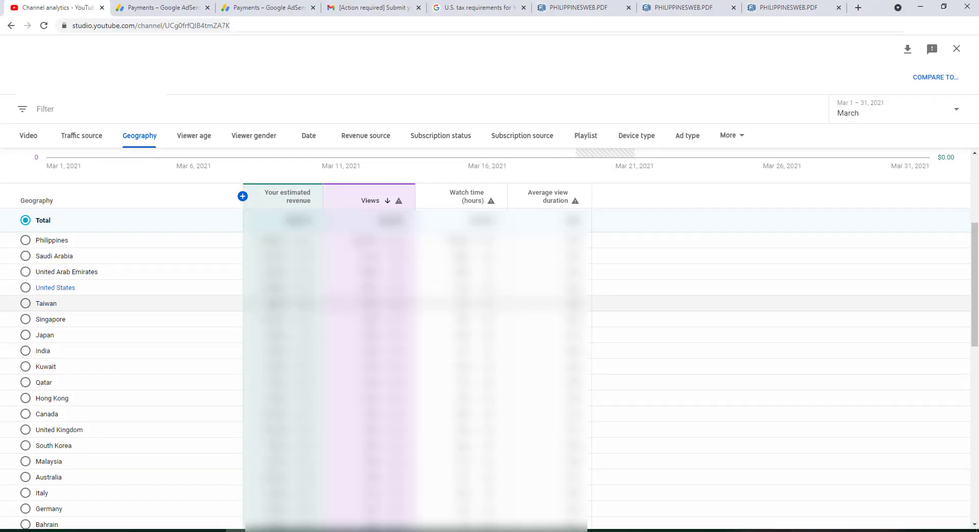
{"action": "left_click", "coordinate": [474, 9]}
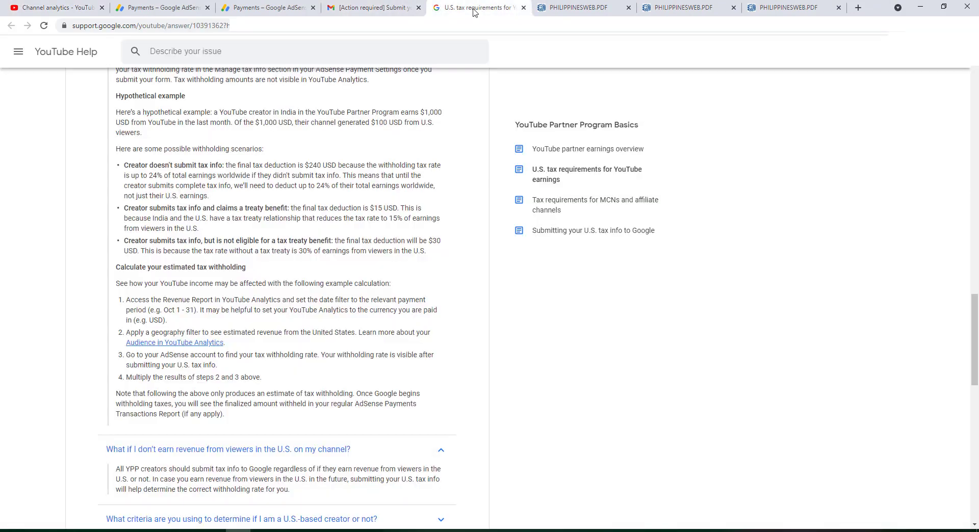
{"action": "left_click", "coordinate": [368, 7]}
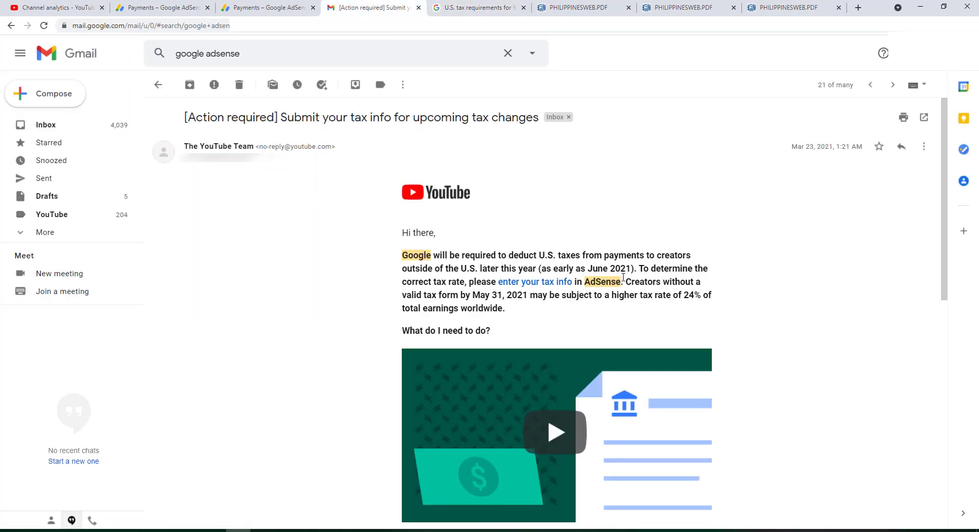
{"action": "left_click_drag", "start_coordinate": [629, 296], "coordinate": [686, 300]}
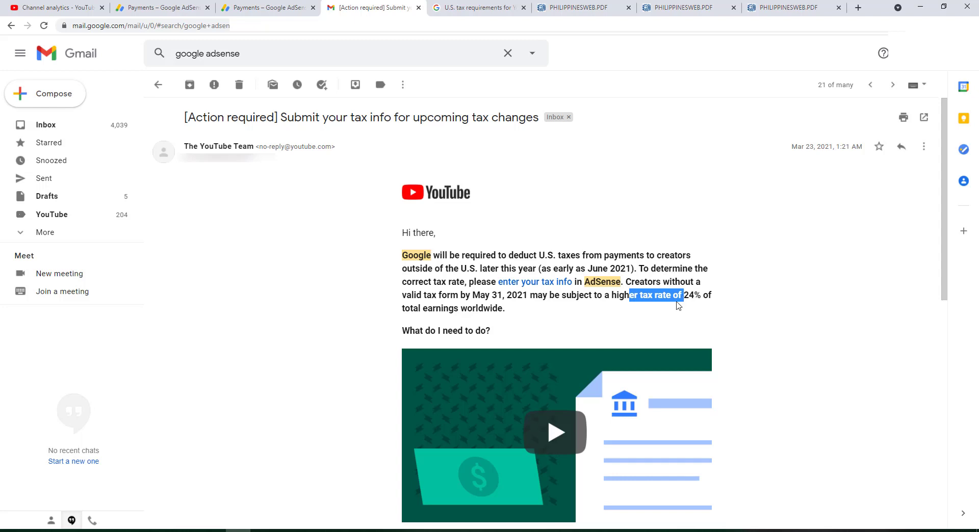
{"action": "left_click", "coordinate": [42, 9]}
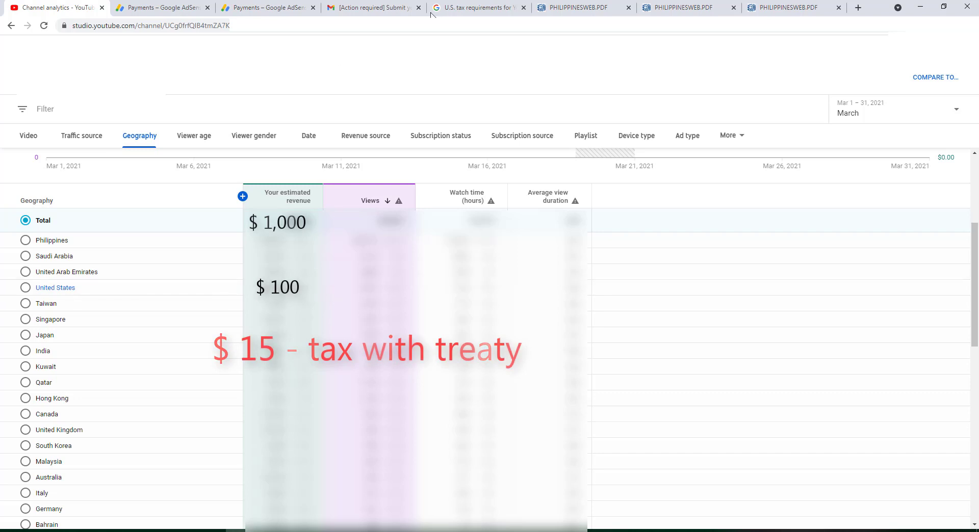
Step: In the YouTube Help tax article, examine the hypothetical earnings example and the scenario of a creator who doesn't submit tax info
{"action": "left_click", "coordinate": [479, 7]}
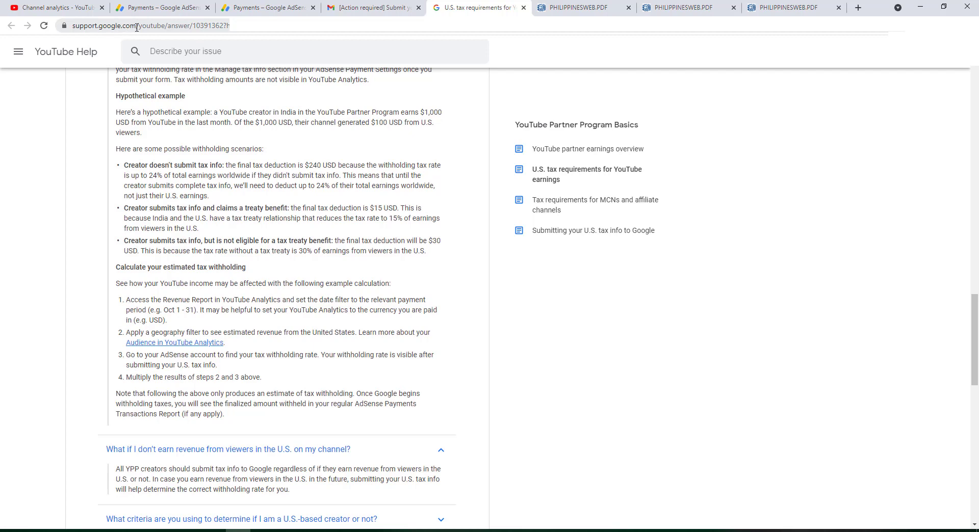
{"action": "left_click_drag", "start_coordinate": [137, 27], "coordinate": [112, 27]}
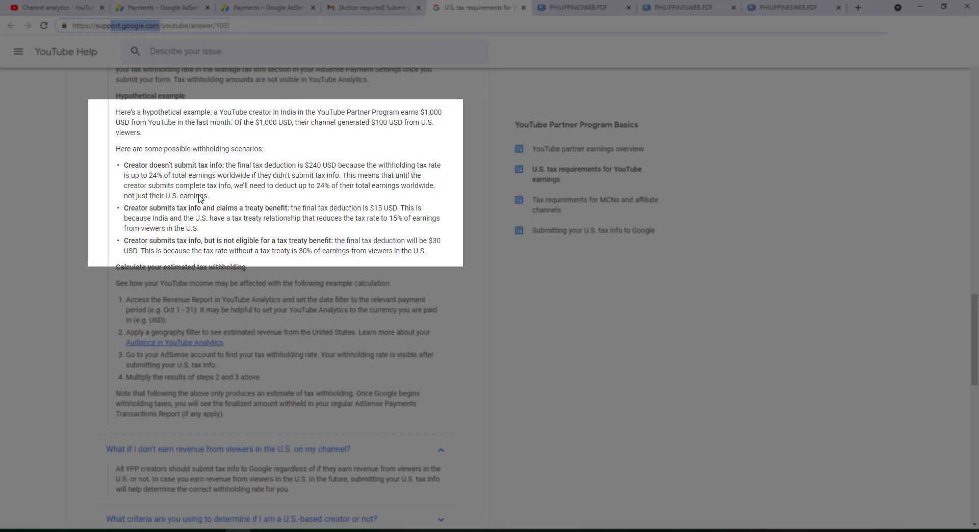
{"action": "left_click_drag", "start_coordinate": [145, 165], "coordinate": [220, 166]}
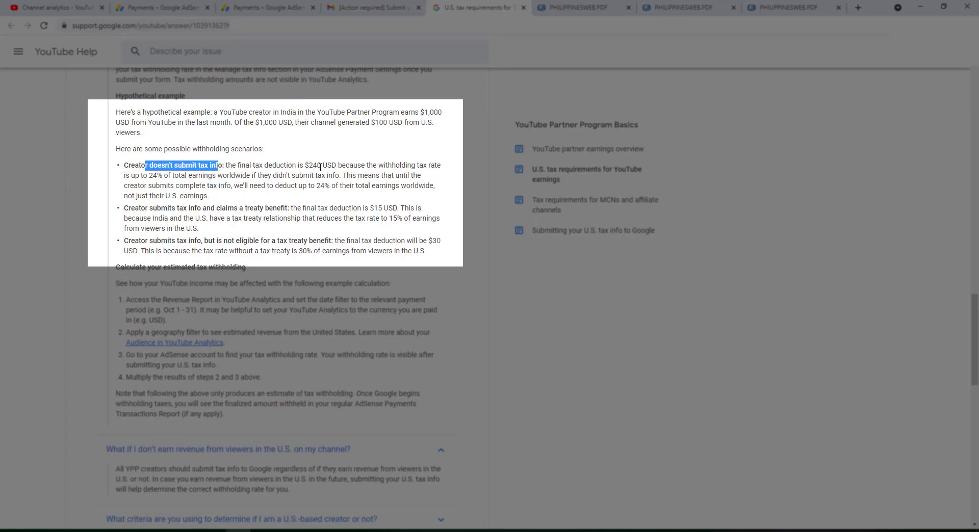
{"action": "left_click_drag", "start_coordinate": [332, 167], "coordinate": [300, 166]}
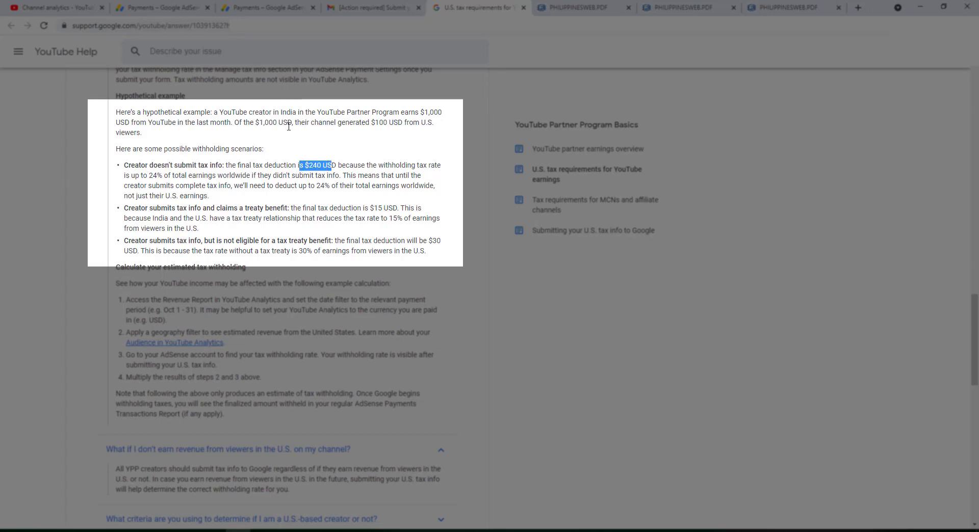
{"action": "left_click_drag", "start_coordinate": [290, 124], "coordinate": [261, 123]}
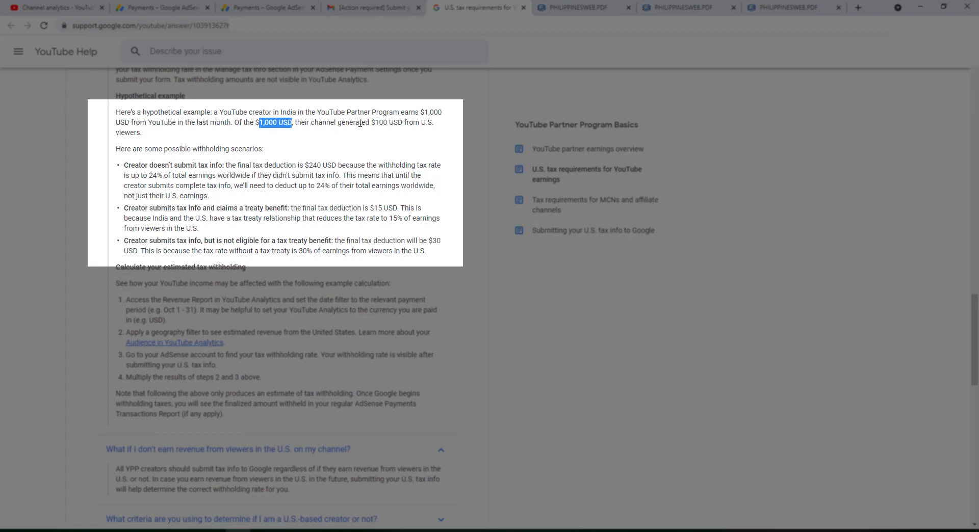
{"action": "left_click_drag", "start_coordinate": [403, 123], "coordinate": [375, 123]}
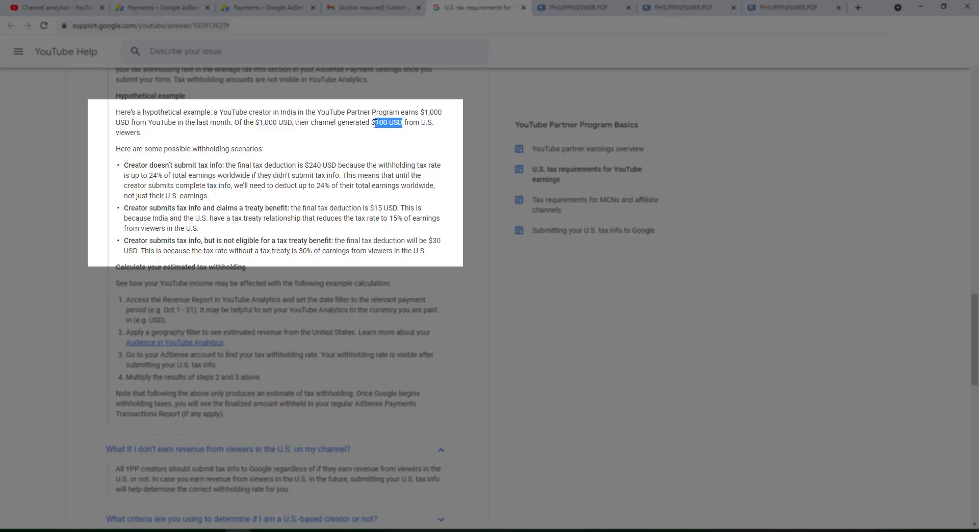
Step: Examine the withholding scenarios for creators who submit tax info with and without a tax treaty benefit
{"action": "left_click_drag", "start_coordinate": [374, 208], "coordinate": [387, 208]}
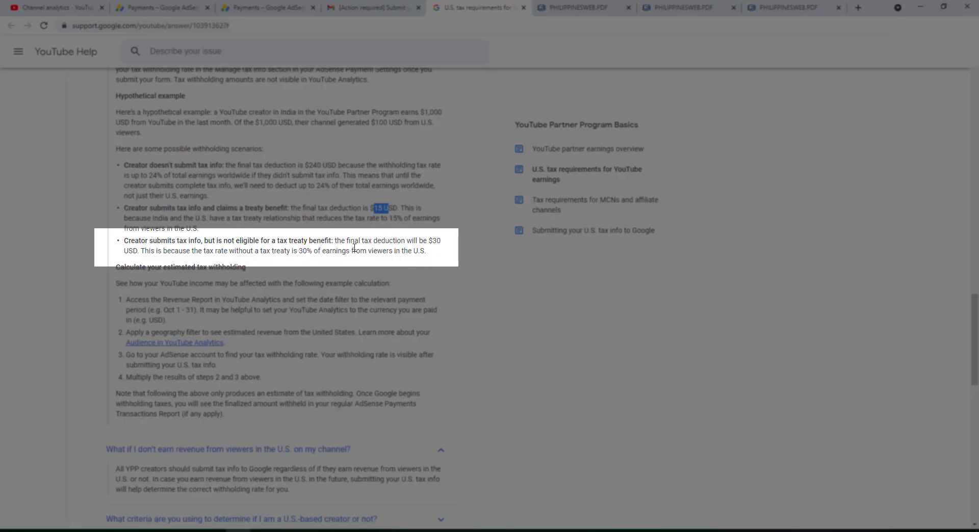
{"action": "left_click_drag", "start_coordinate": [363, 242], "coordinate": [389, 242]}
{"action": "left_click", "coordinate": [367, 241]}
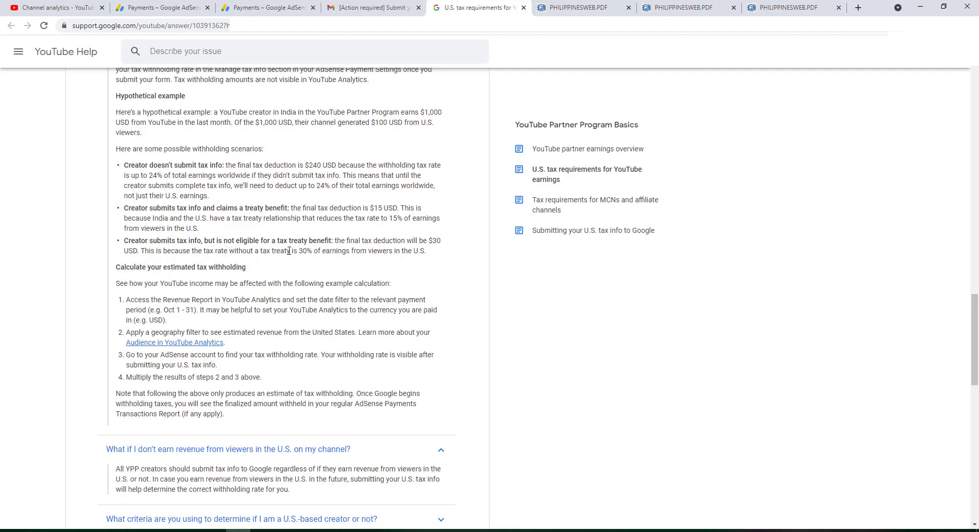
{"action": "left_click_drag", "start_coordinate": [309, 253], "coordinate": [313, 253]}
{"action": "left_click_drag", "start_coordinate": [425, 251], "coordinate": [332, 252]}
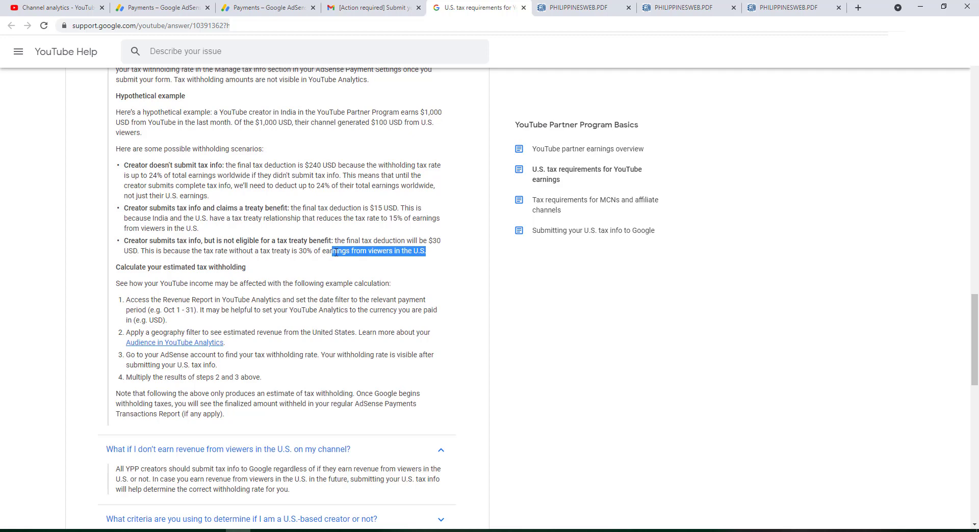
Step: Switch to the AdSense payments page and open tax info management from the United States tax info in the payments profile settings
{"action": "left_click", "coordinate": [376, 7]}
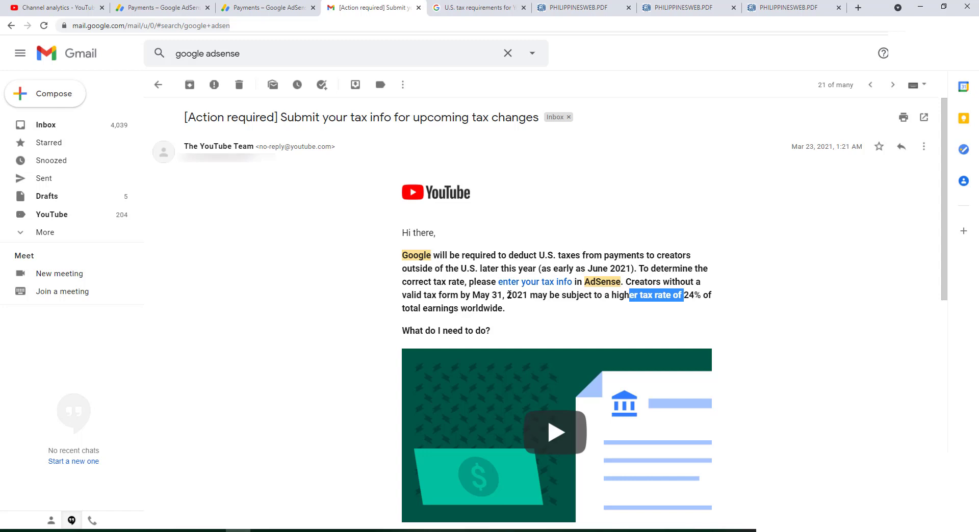
{"action": "left_click", "coordinate": [151, 7]}
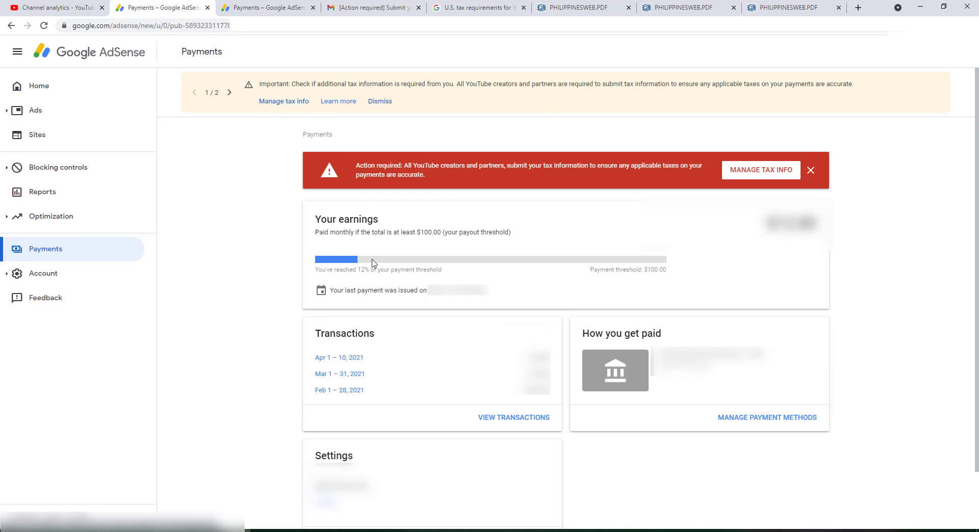
{"action": "scroll", "coordinate": [372, 262], "scroll_direction": "down", "scroll_amount": 2}
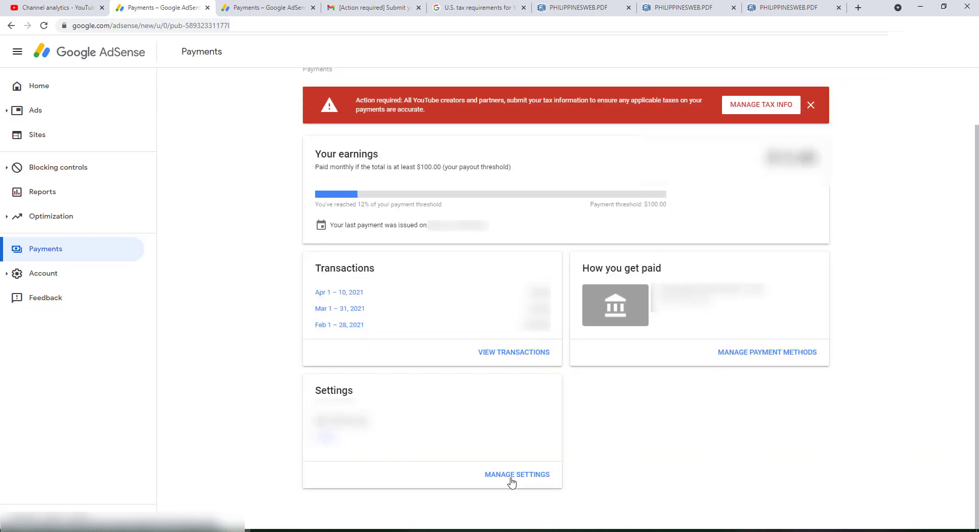
{"action": "left_click", "coordinate": [511, 480]}
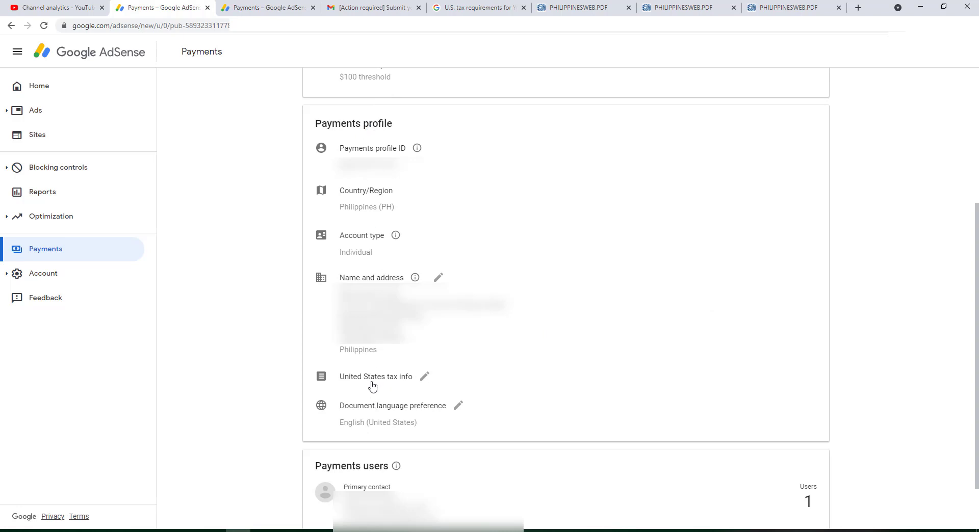
{"action": "left_click", "coordinate": [426, 378]}
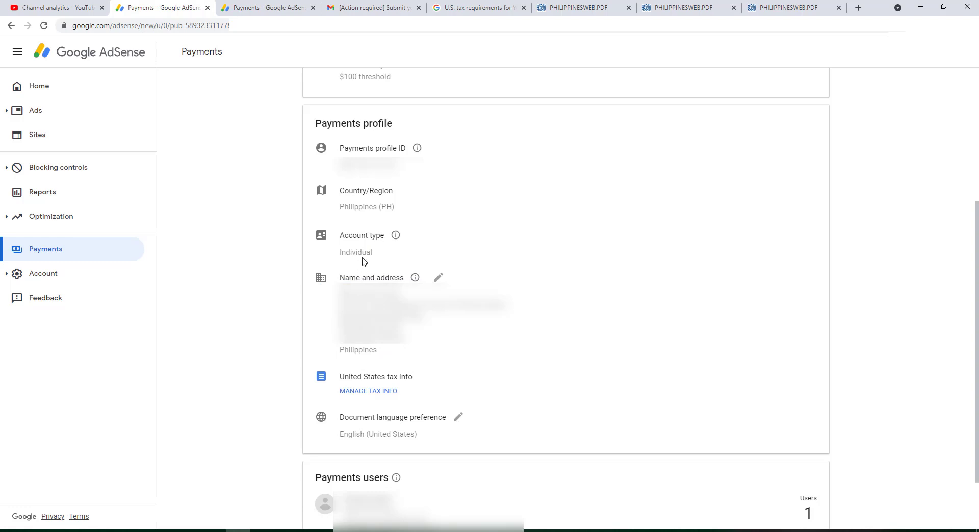
{"action": "left_click", "coordinate": [382, 396]}
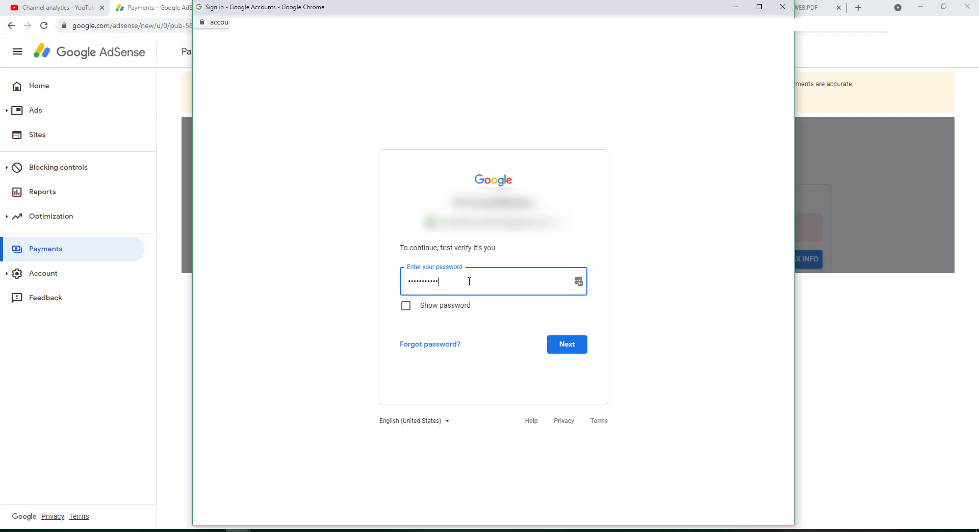
Step: Verify the Google account by entering the account password and submitting it
{"action": "left_click_drag", "start_coordinate": [470, 282], "coordinate": [300, 282]}
{"action": "type", "text": "•••"}
{"action": "key", "text": "Return"}
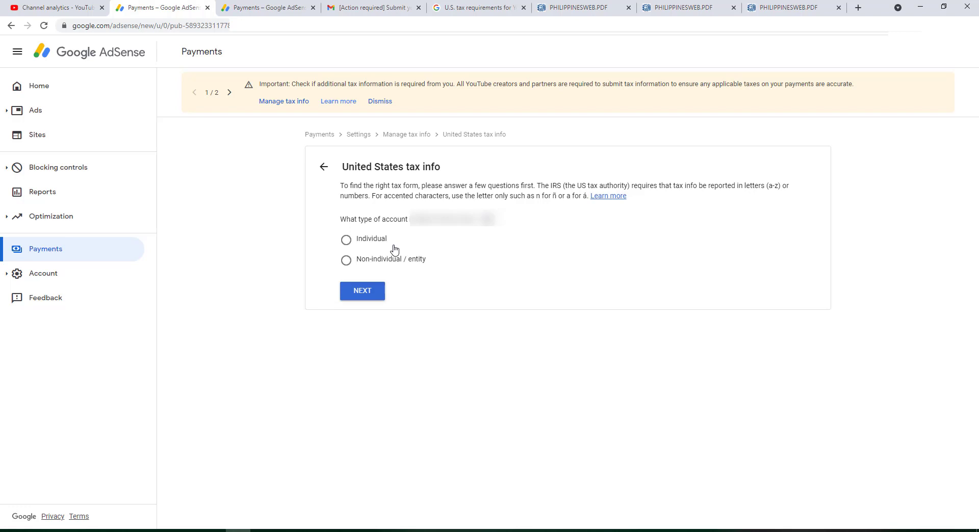
Step: Declare an individual account that is not a US citizen or resident, choose W-8BEN, and start the form
{"action": "left_click", "coordinate": [347, 243]}
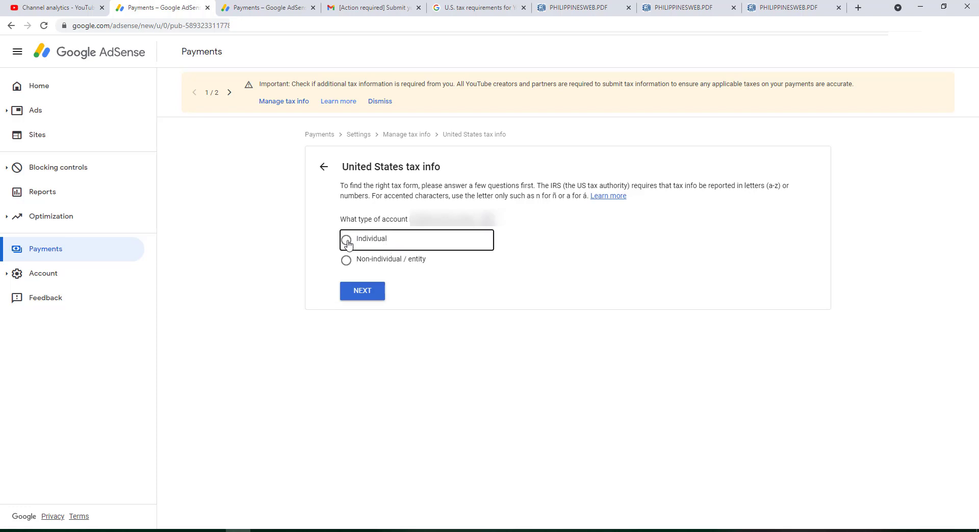
{"action": "left_click", "coordinate": [371, 292]}
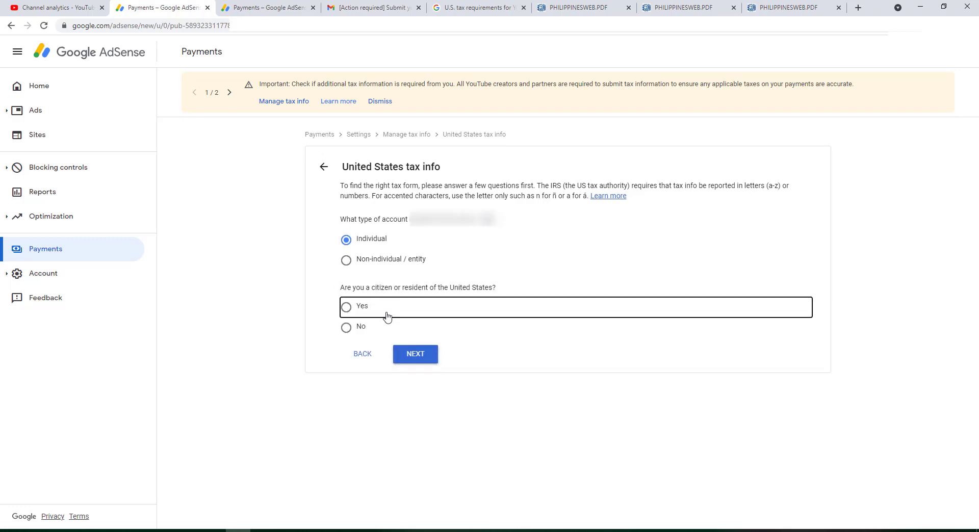
{"action": "left_click", "coordinate": [347, 329]}
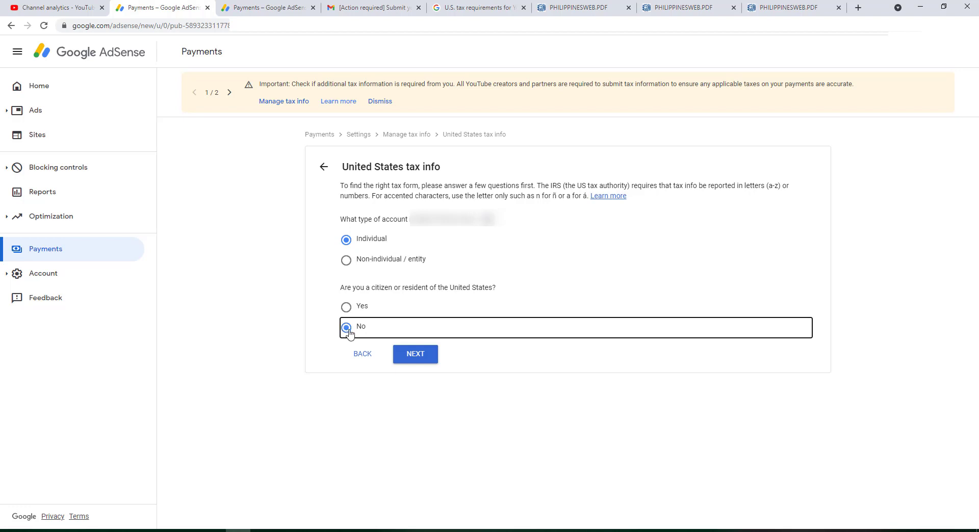
{"action": "left_click", "coordinate": [418, 358]}
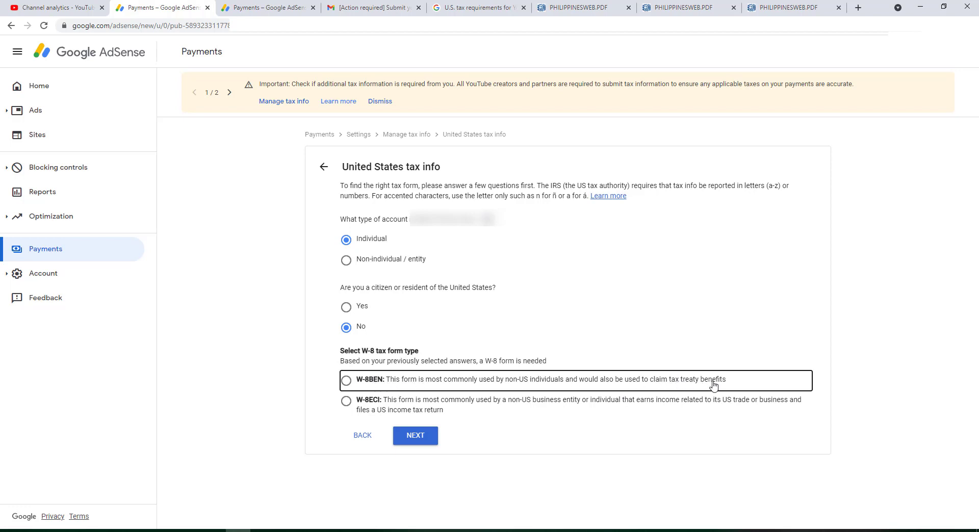
{"action": "left_click", "coordinate": [347, 382]}
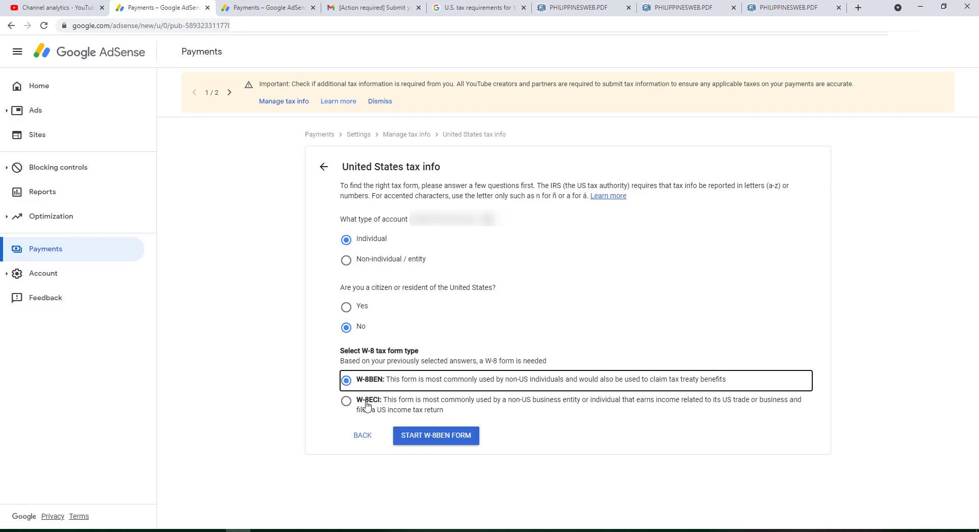
{"action": "left_click", "coordinate": [427, 436]}
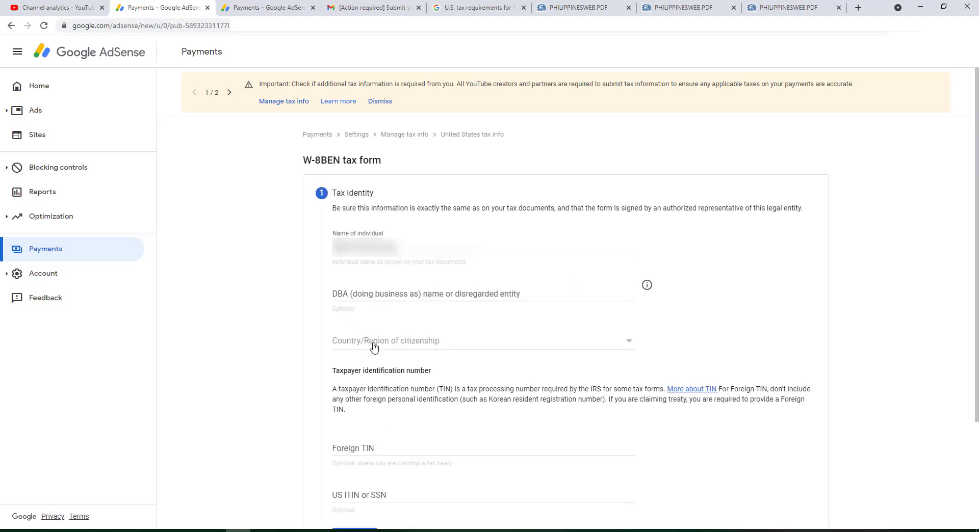
Step: Complete the tax identity section with Philippines as country of citizenship and the foreign taxpayer identification number
{"action": "left_click", "coordinate": [374, 347]}
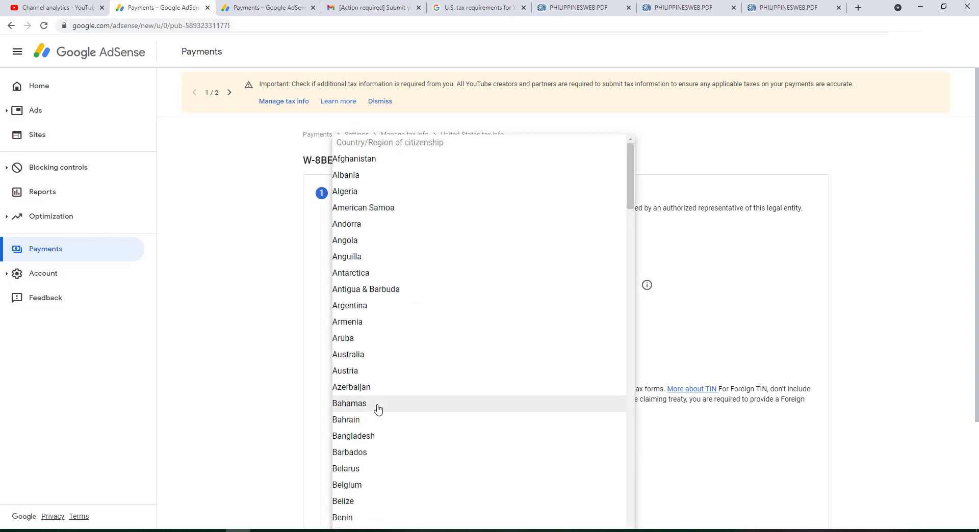
{"action": "scroll", "coordinate": [380, 407], "scroll_direction": "down", "scroll_amount": 12}
{"action": "scroll", "coordinate": [385, 406], "scroll_direction": "down", "scroll_amount": 20}
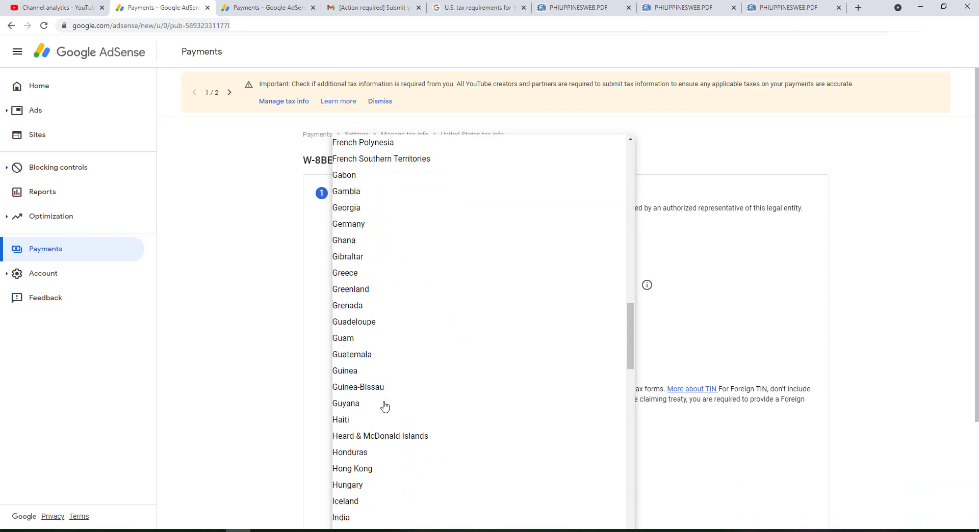
{"action": "left_click", "coordinate": [369, 488]}
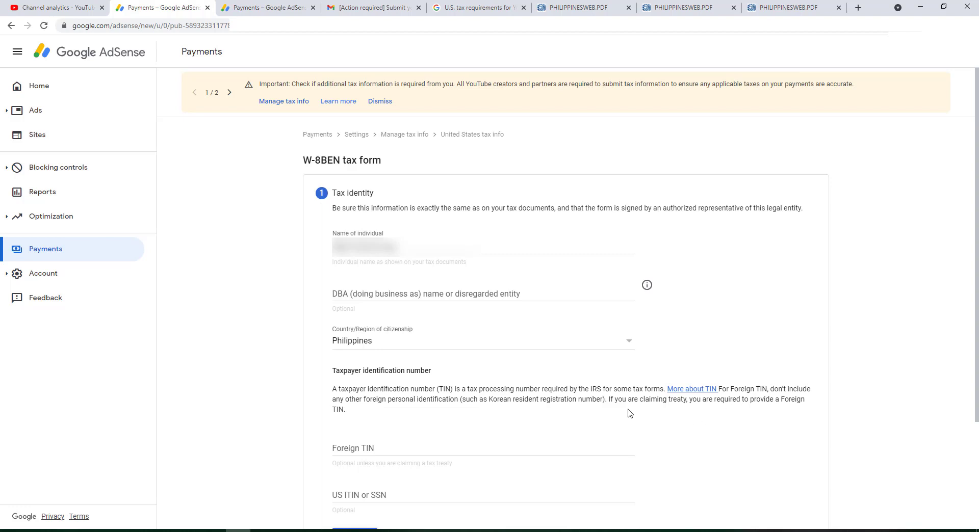
{"action": "left_click_drag", "start_coordinate": [646, 399], "coordinate": [684, 402]}
{"action": "left_click", "coordinate": [384, 449]}
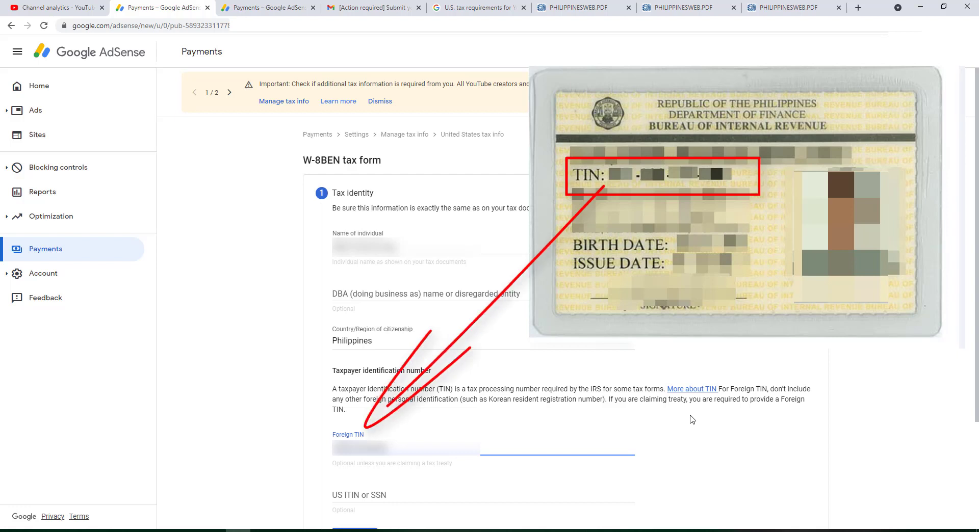
{"action": "scroll", "coordinate": [691, 418], "scroll_direction": "down", "scroll_amount": 2}
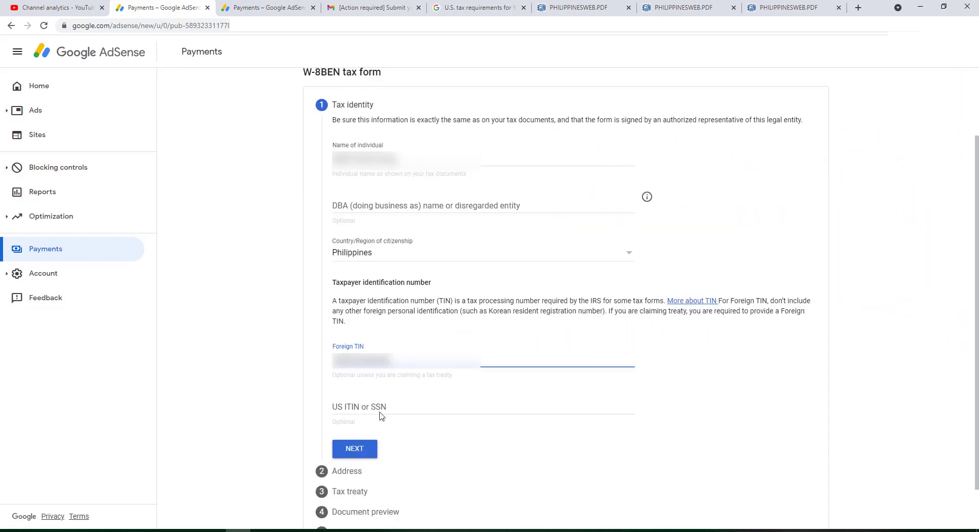
{"action": "left_click", "coordinate": [361, 452]}
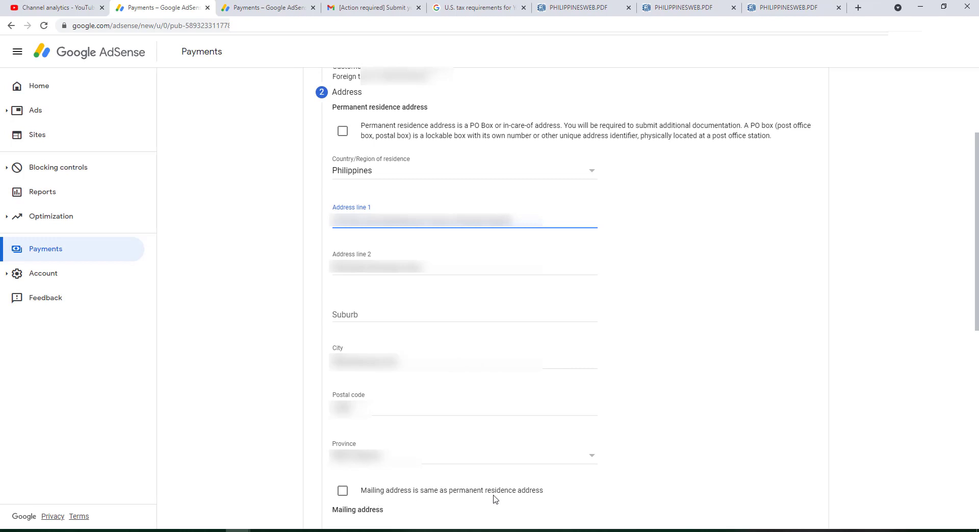
Step: Mark the mailing address as same as the permanent residence address and continue to the tax treaty section
{"action": "left_click", "coordinate": [342, 493]}
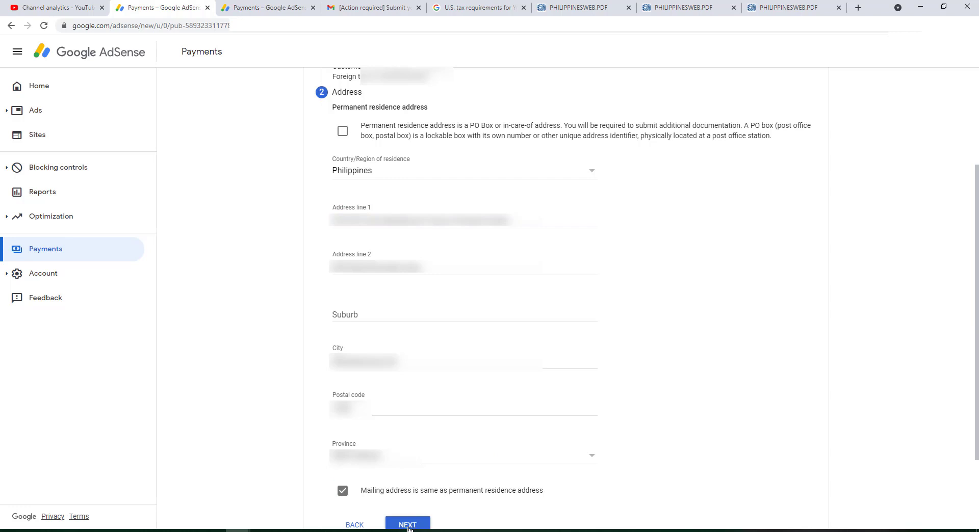
{"action": "left_click", "coordinate": [408, 525]}
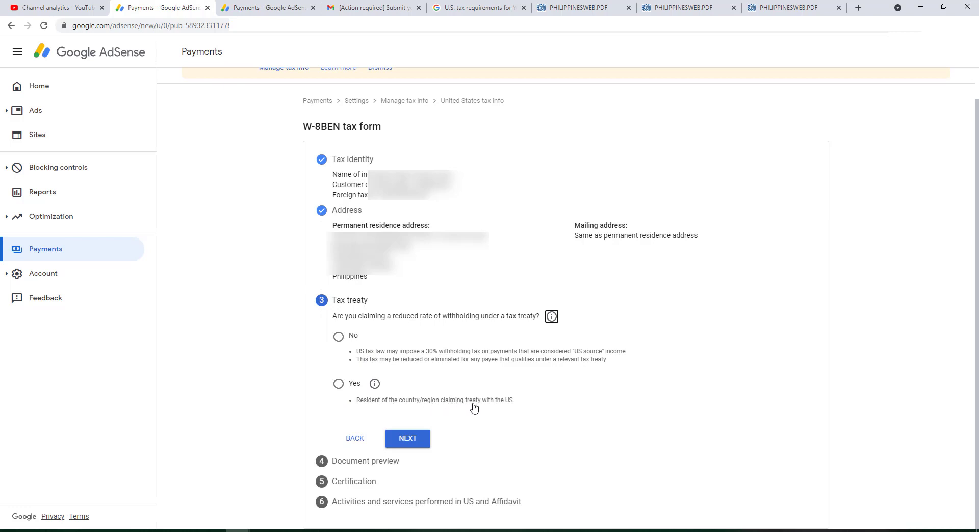
Step: Claim a reduced withholding rate under a tax treaty as a resident of a treaty country, with Philippines as the country
{"action": "left_click", "coordinate": [339, 389]}
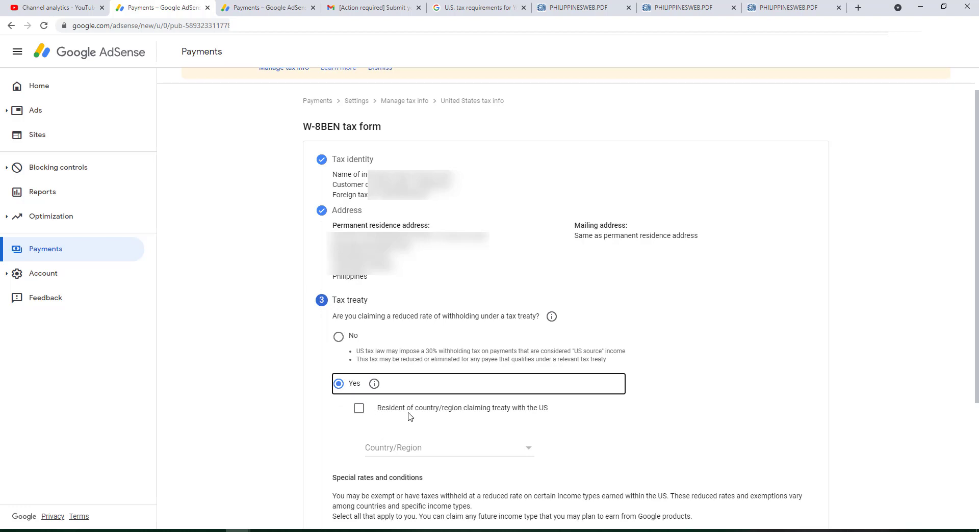
{"action": "left_click", "coordinate": [359, 410]}
{"action": "left_click", "coordinate": [460, 452]}
{"action": "scroll", "coordinate": [461, 423], "scroll_direction": "down", "scroll_amount": 3}
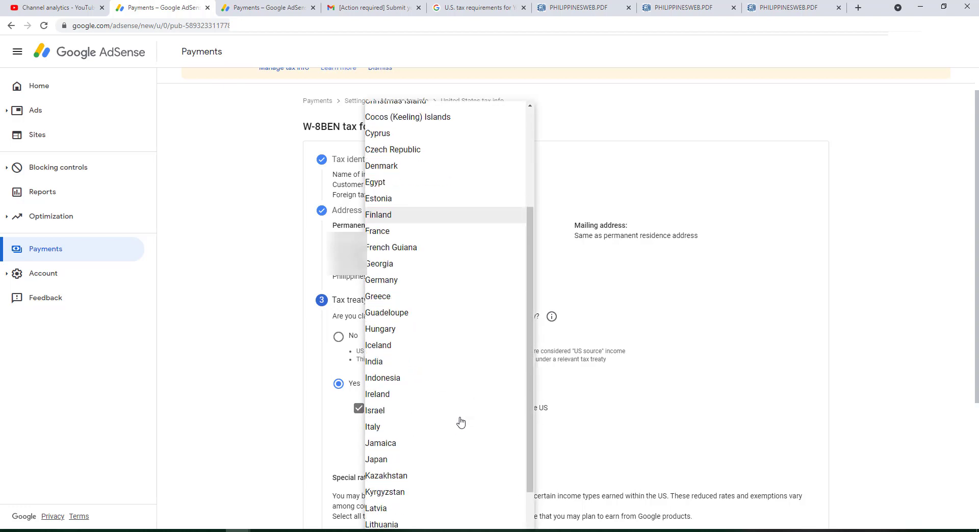
{"action": "scroll", "coordinate": [461, 424], "scroll_direction": "down", "scroll_amount": 8}
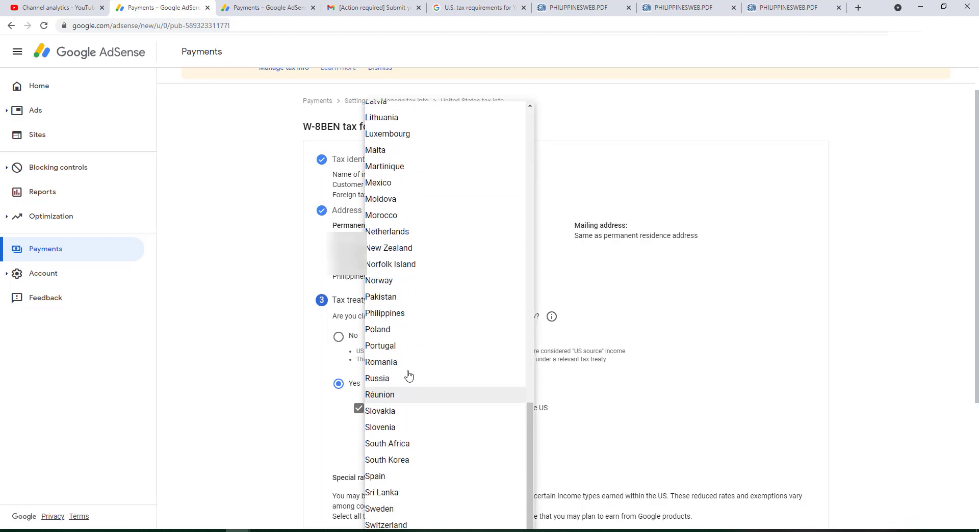
{"action": "left_click", "coordinate": [428, 314]}
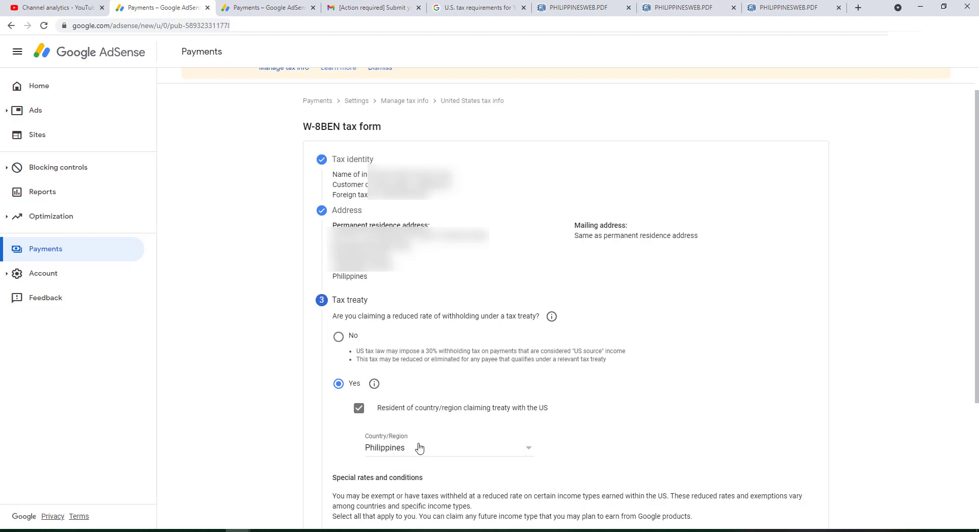
Step: Claim Services income under Article 8 and paragraph 1, check that article in the treaty PDF, and confirm the treaty terms are met
{"action": "scroll", "coordinate": [420, 449], "scroll_direction": "down", "scroll_amount": 1}
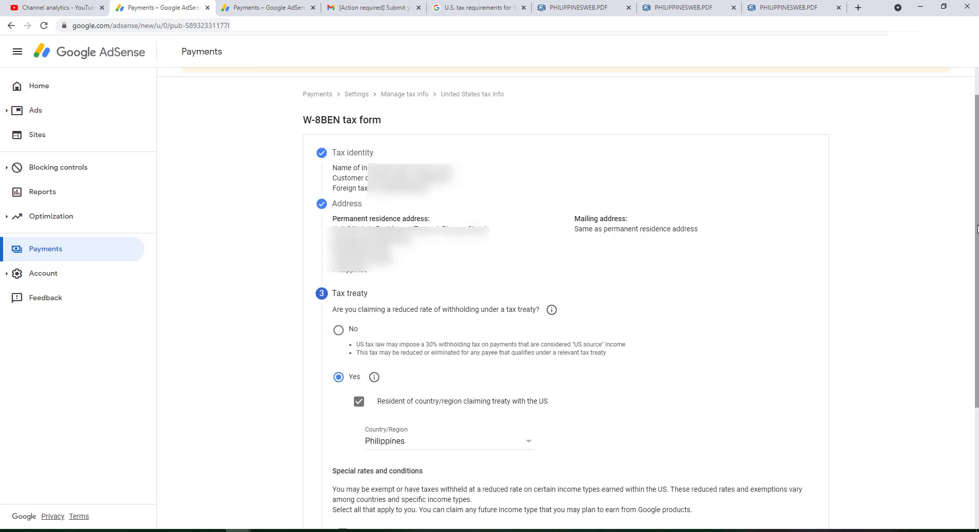
{"action": "scroll", "coordinate": [479, 306], "scroll_direction": "up", "scroll_amount": 1}
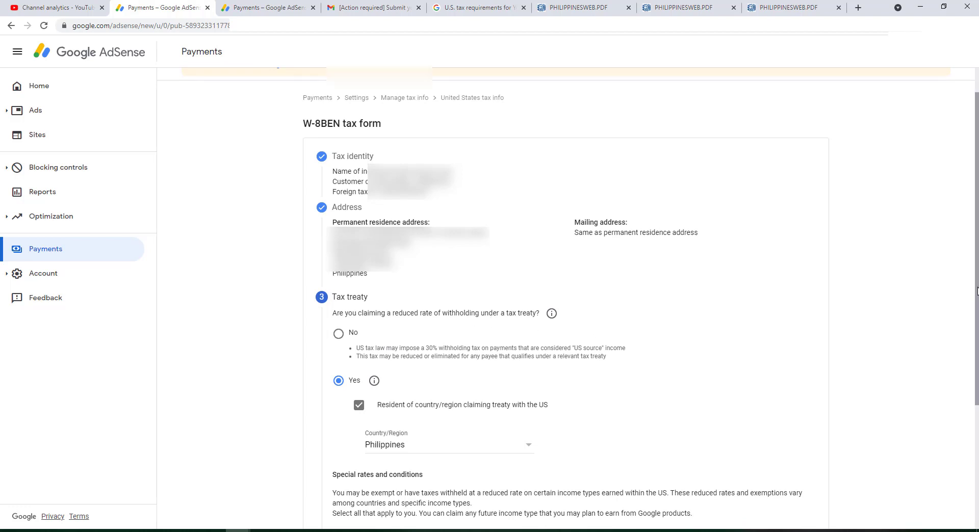
{"action": "scroll", "coordinate": [352, 303], "scroll_direction": "down", "scroll_amount": 3}
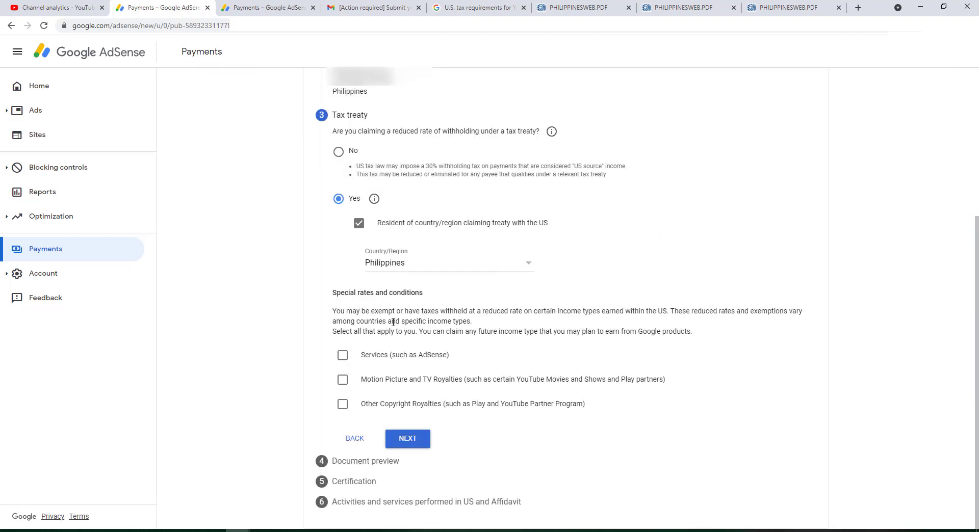
{"action": "left_click", "coordinate": [342, 357]}
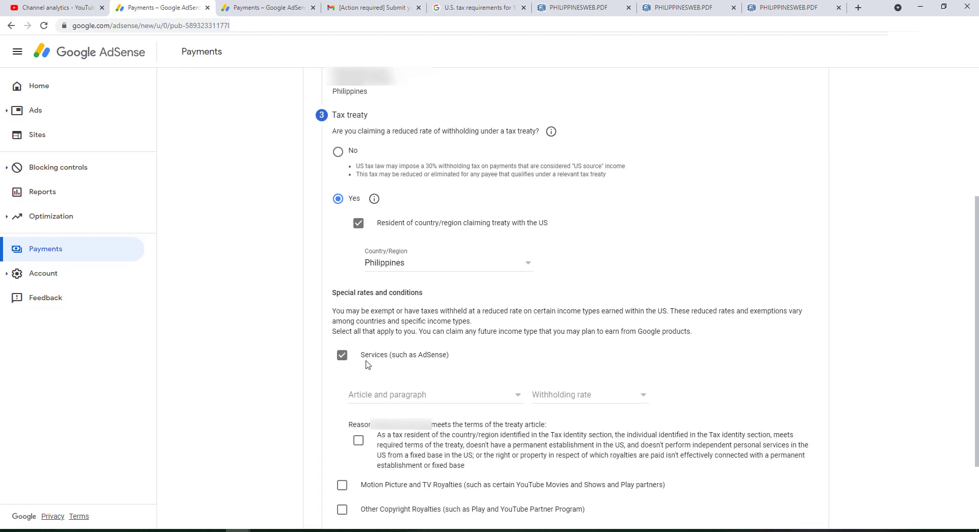
{"action": "left_click", "coordinate": [431, 398]}
{"action": "left_click", "coordinate": [402, 410]}
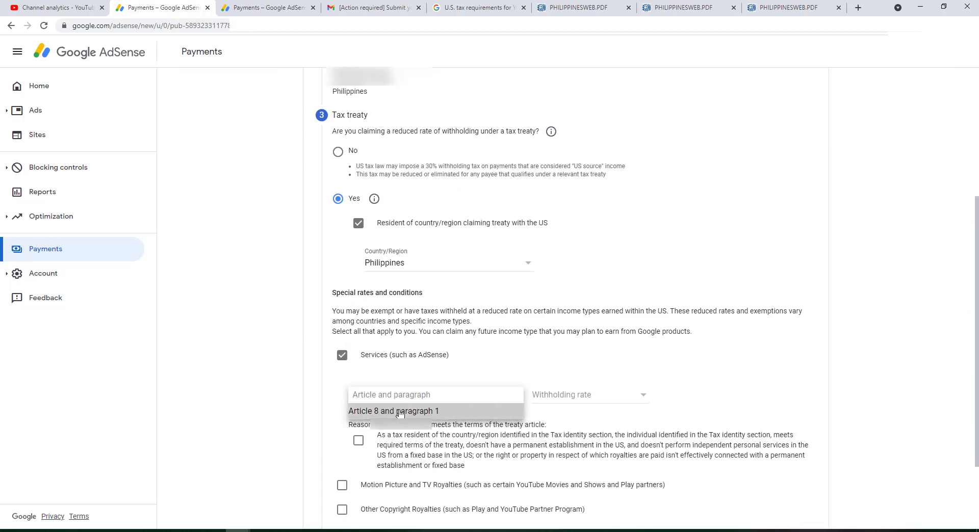
{"action": "left_click", "coordinate": [680, 8]}
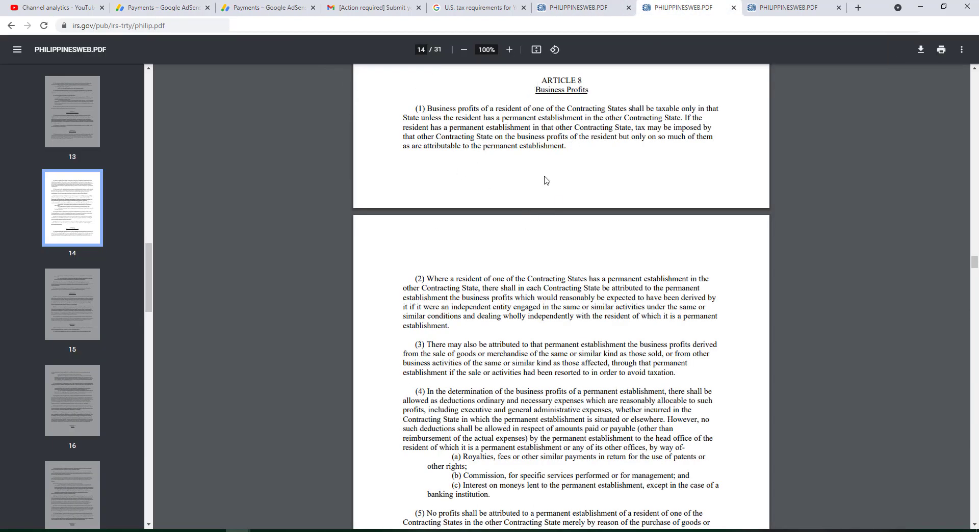
{"action": "left_click", "coordinate": [177, 8]}
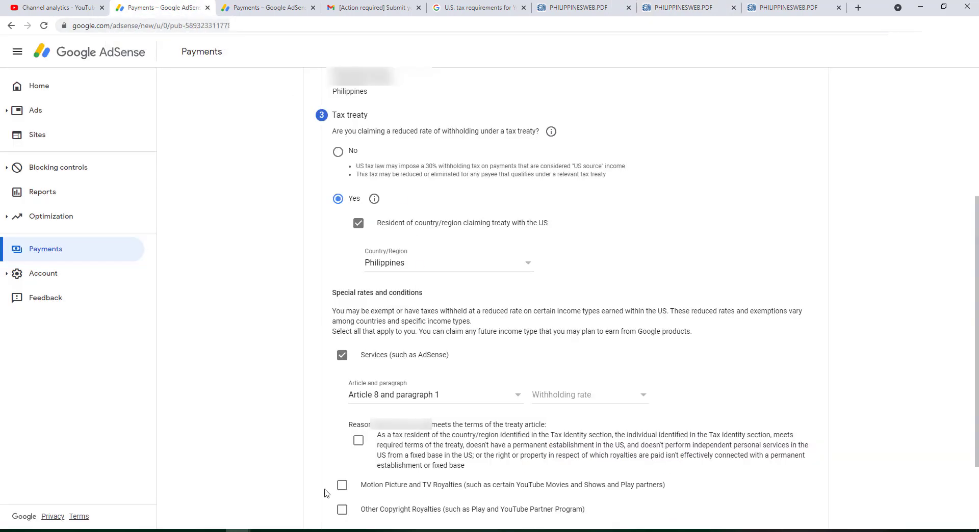
{"action": "left_click", "coordinate": [359, 441]}
Step: Claim Motion Picture and TV Royalties under Article 13 and paragraph 2A at the 15% reduced treaty rate
{"action": "left_click", "coordinate": [342, 485]}
{"action": "scroll", "coordinate": [343, 488], "scroll_direction": "down", "scroll_amount": 3}
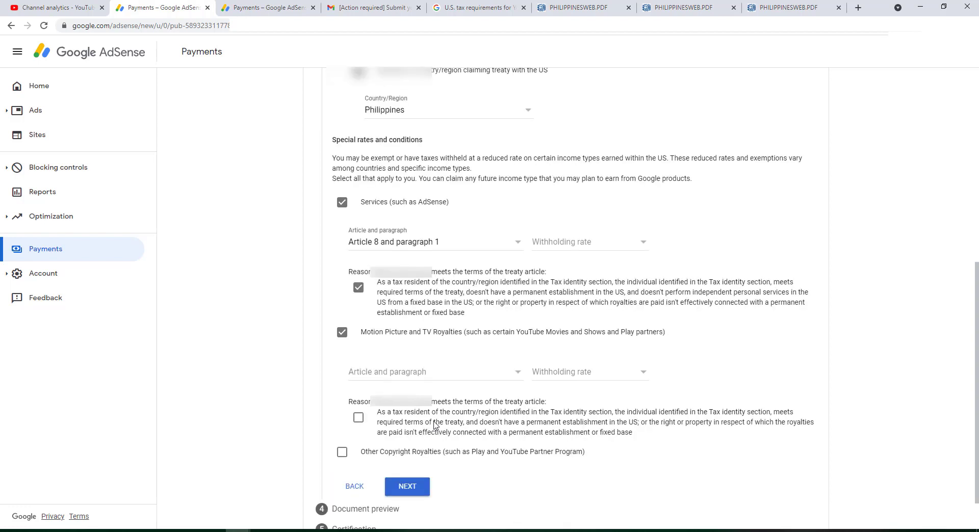
{"action": "left_click", "coordinate": [493, 376]}
{"action": "left_click", "coordinate": [412, 388]}
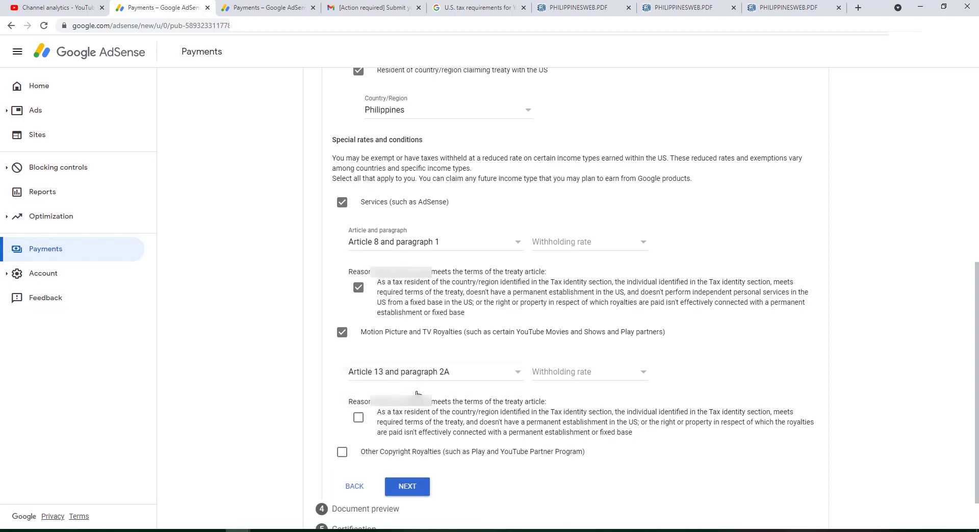
{"action": "left_click", "coordinate": [571, 380]}
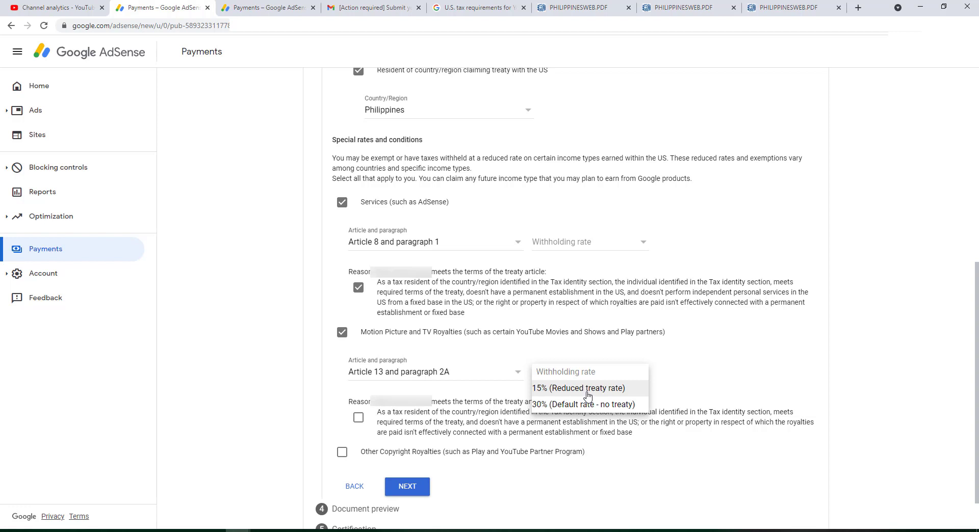
{"action": "left_click", "coordinate": [588, 390]}
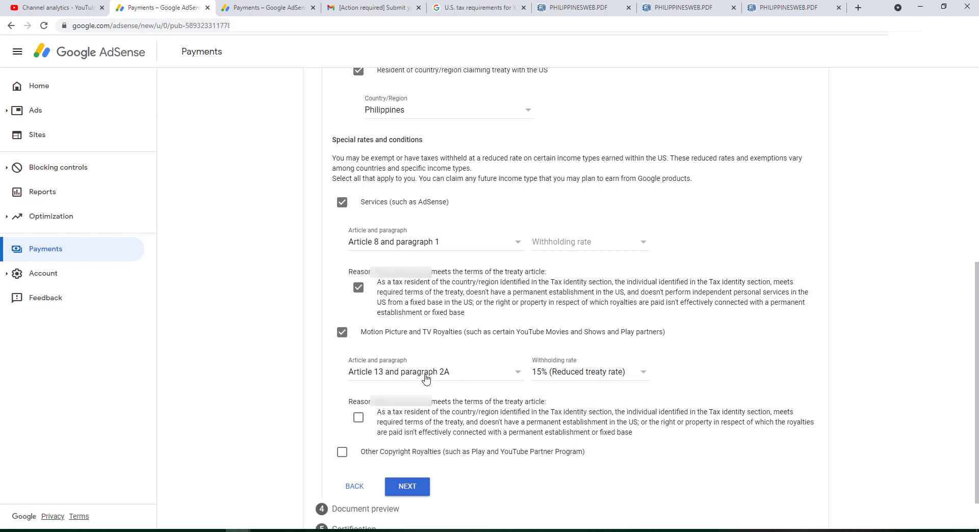
Step: Read the paragraph 2 rate limits of Article 13 on royalties in the treaty PDF and return to the tax form
{"action": "left_click", "coordinate": [759, 14]}
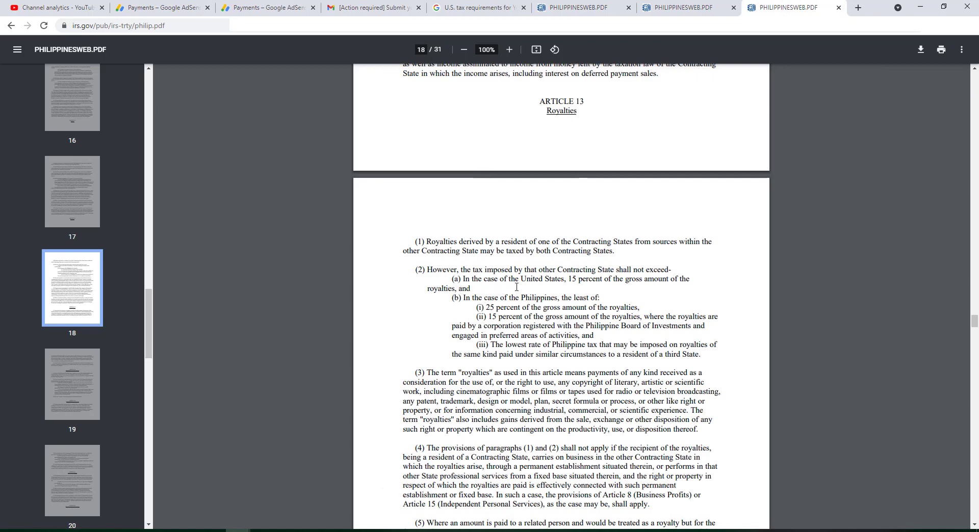
{"action": "left_click_drag", "start_coordinate": [600, 279], "coordinate": [645, 281]}
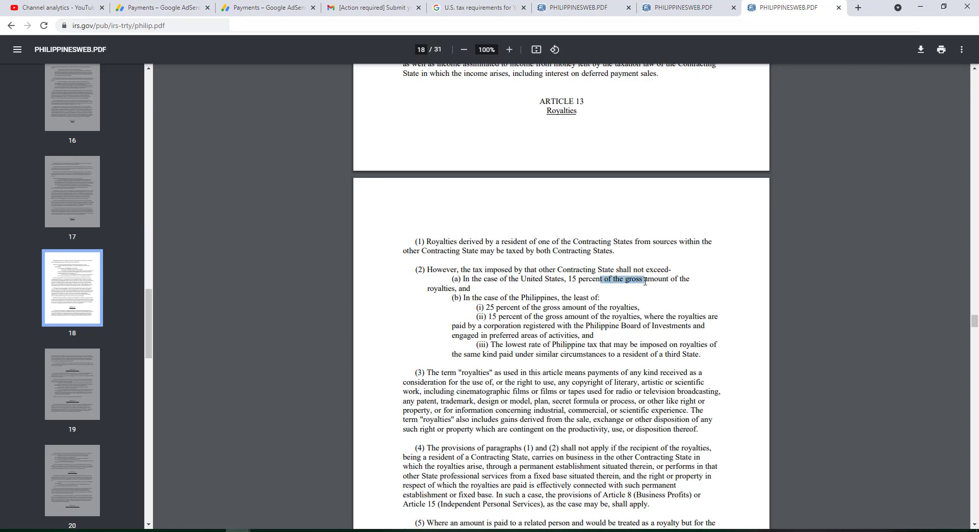
{"action": "left_click_drag", "start_coordinate": [479, 298], "coordinate": [455, 291]}
{"action": "left_click", "coordinate": [463, 290]}
{"action": "left_click", "coordinate": [137, 14]}
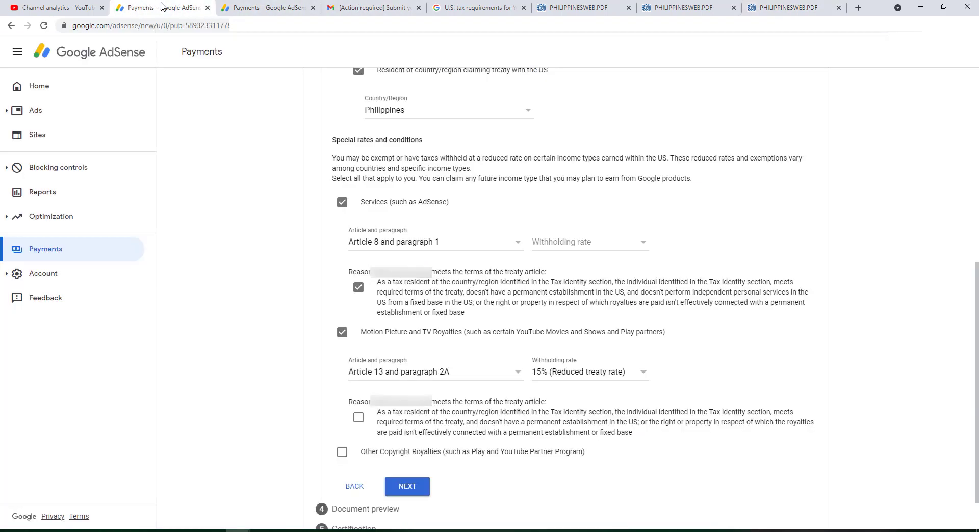
Step: Confirm the Motion Picture treaty terms, and claim Other Copyright Royalties under Article 13 and paragraph 2A at 15% with its terms confirmed
{"action": "left_click", "coordinate": [358, 418]}
{"action": "left_click", "coordinate": [342, 454]}
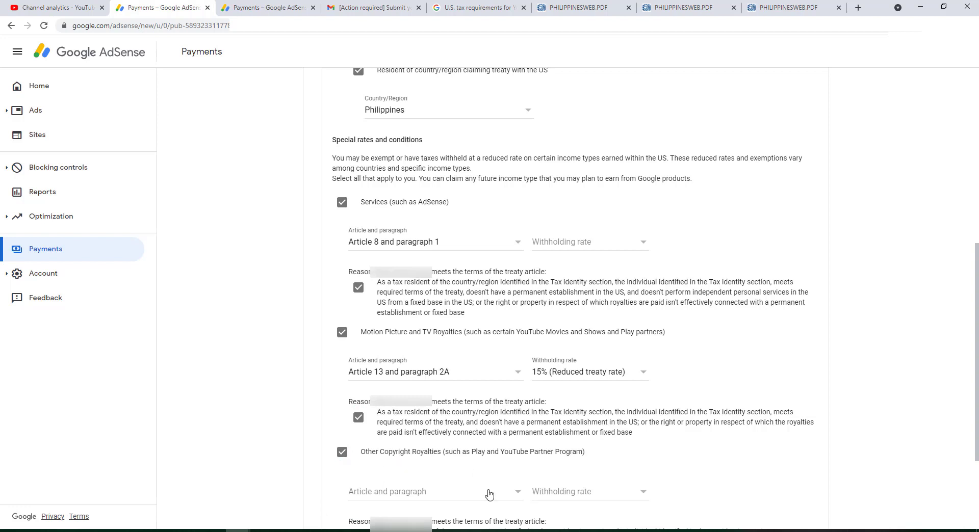
{"action": "left_click", "coordinate": [490, 492]}
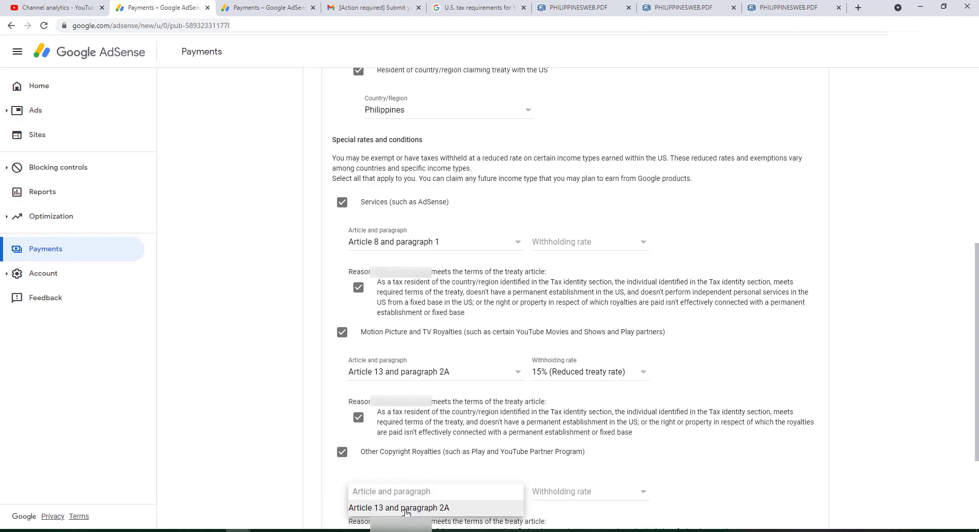
{"action": "left_click", "coordinate": [407, 510]}
{"action": "left_click", "coordinate": [564, 494]}
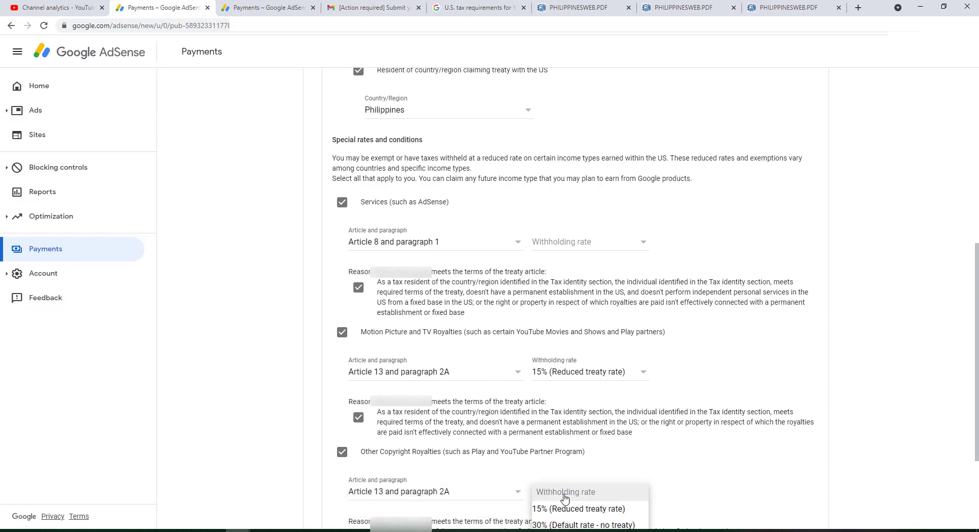
{"action": "left_click", "coordinate": [561, 509]}
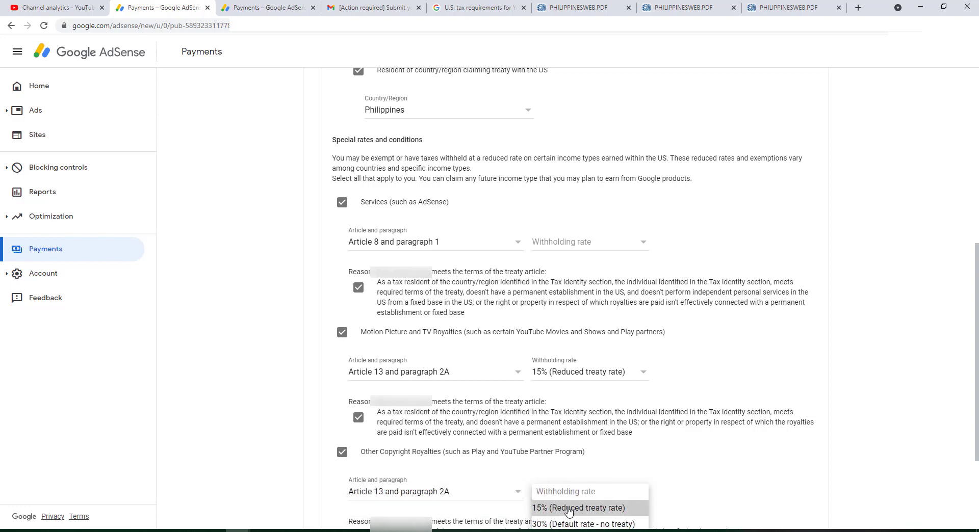
{"action": "scroll", "coordinate": [571, 499], "scroll_direction": "down", "scroll_amount": 3}
{"action": "left_click", "coordinate": [358, 399]}
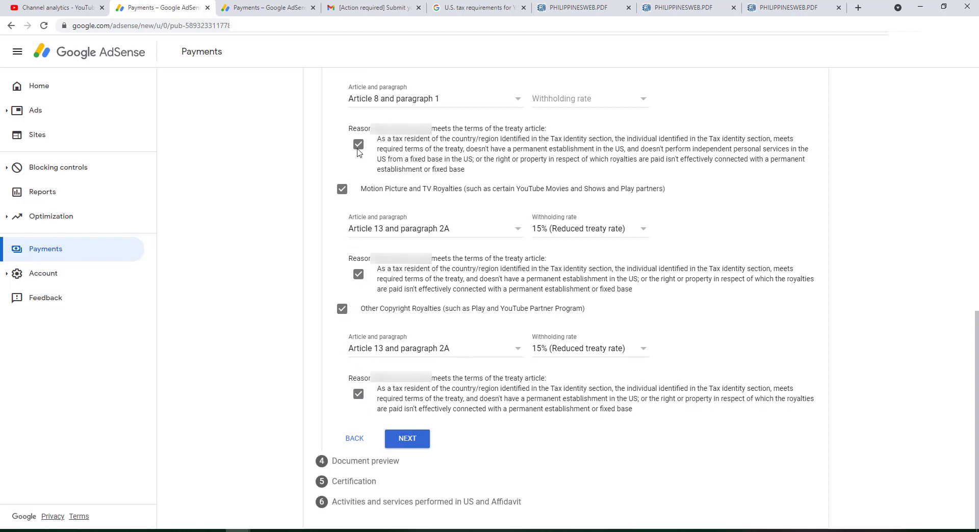
Step: Set the Services withholding rate to 0% (Reduced treaty rate) and continue to the document preview
{"action": "scroll", "coordinate": [359, 230], "scroll_direction": "up", "scroll_amount": 1}
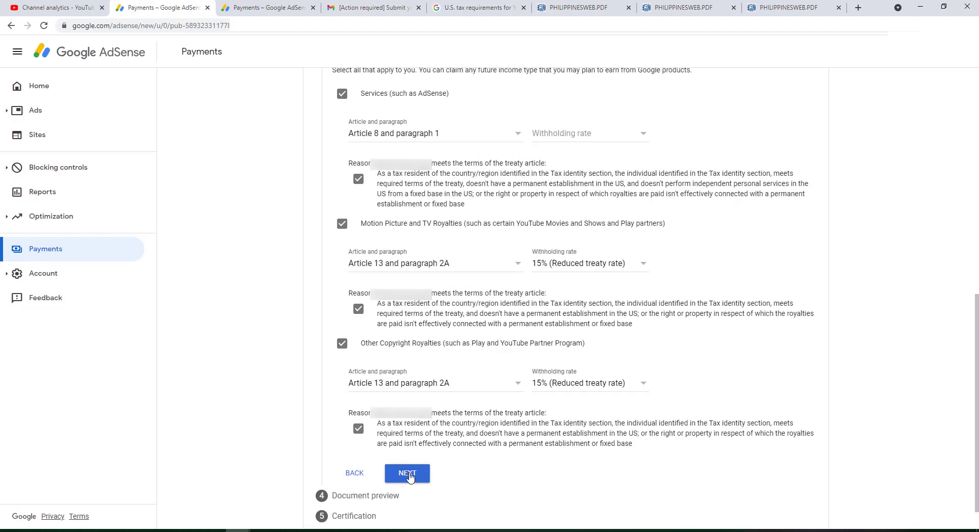
{"action": "left_click", "coordinate": [591, 139]}
{"action": "left_click", "coordinate": [569, 153]}
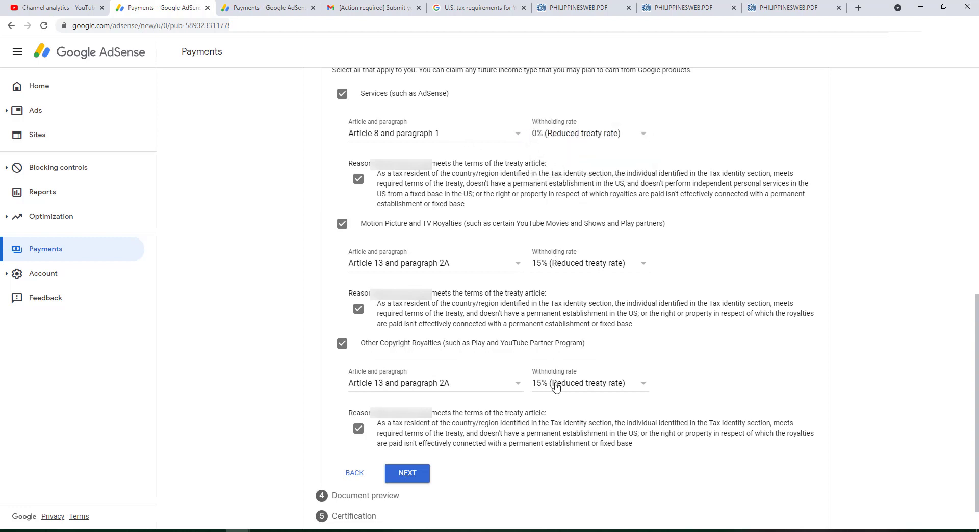
{"action": "left_click", "coordinate": [397, 478]}
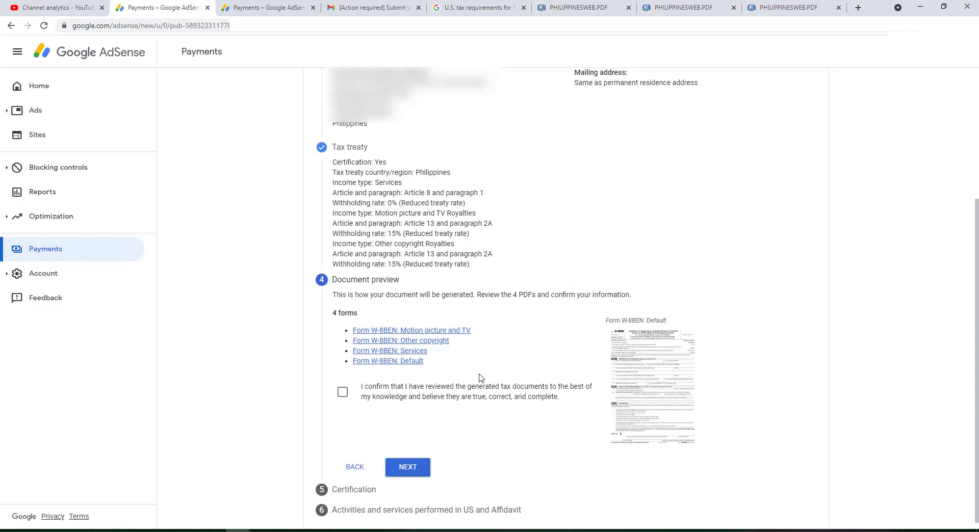
Step: Open the generated Motion picture and TV form for review, and confirm the reviewed tax documents to proceed to certification
{"action": "right_click", "coordinate": [422, 334]}
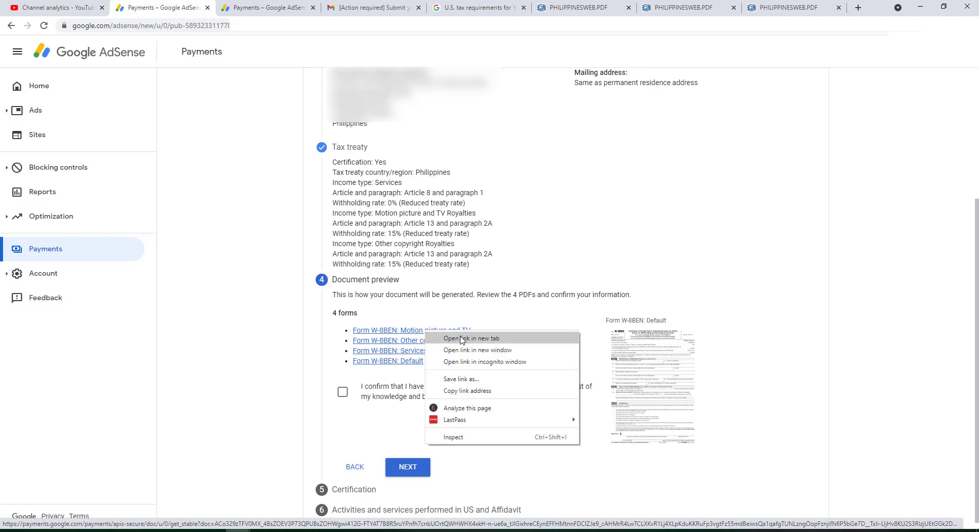
{"action": "left_click", "coordinate": [462, 352]}
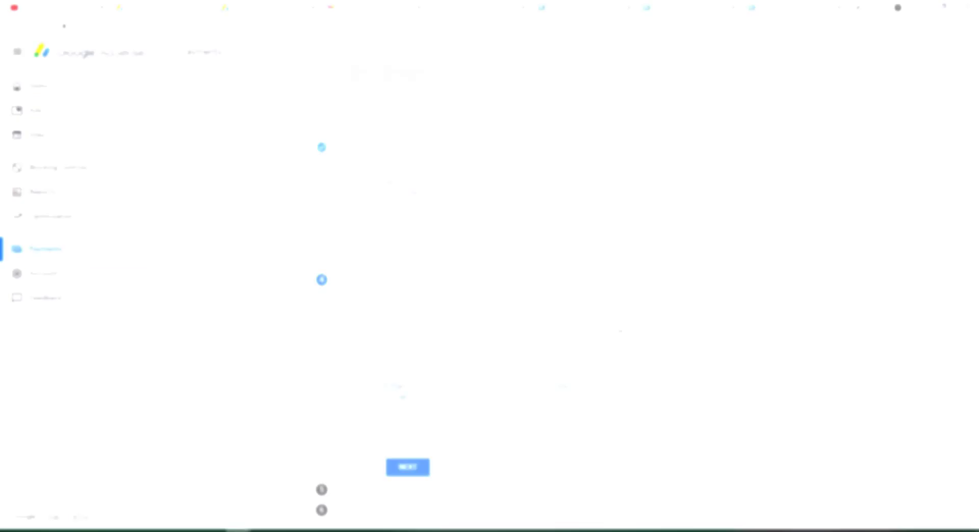
{"action": "right_click", "coordinate": [390, 345]}
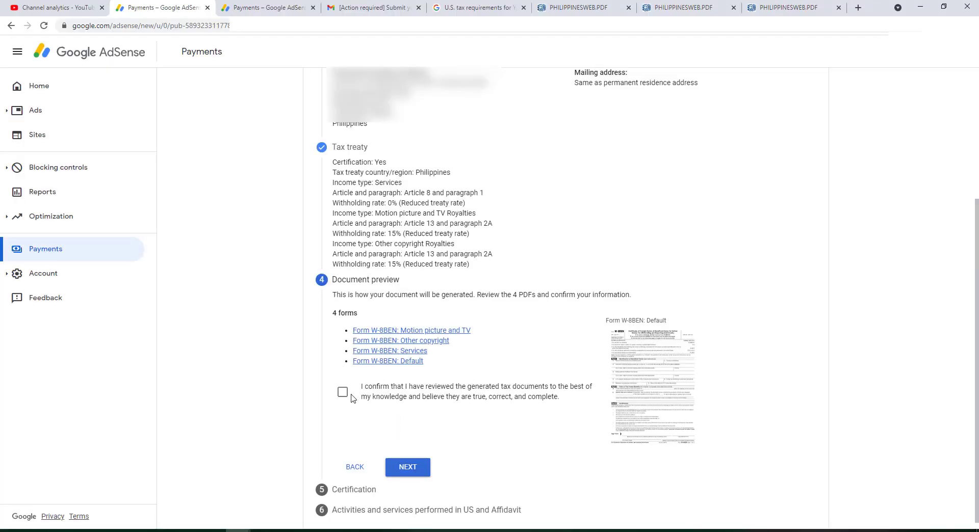
{"action": "left_click", "coordinate": [343, 394]}
{"action": "left_click", "coordinate": [411, 470]}
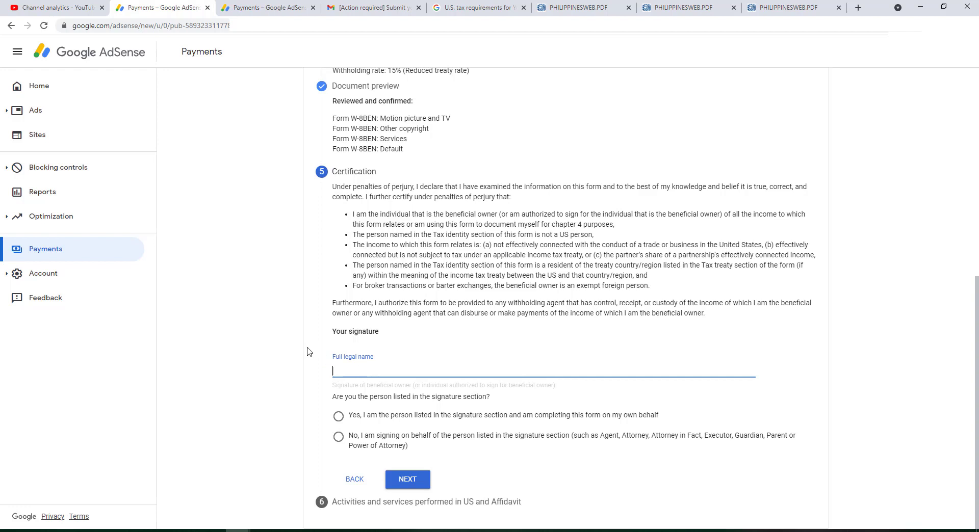
Step: Sign the certification with the full legal name as the person completing the form on their own behalf, and continue
{"action": "type", "text": "..."}
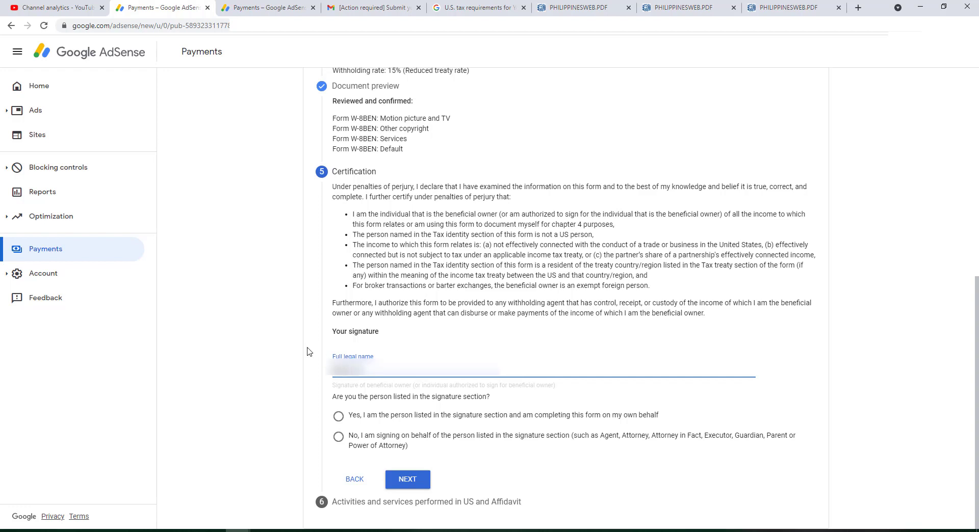
{"action": "type", "text": "..."}
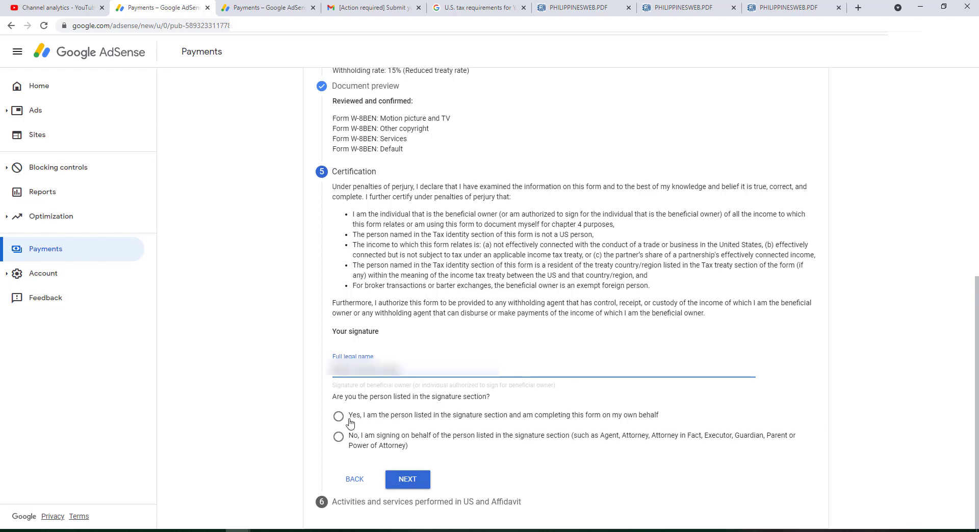
{"action": "left_click", "coordinate": [339, 417]}
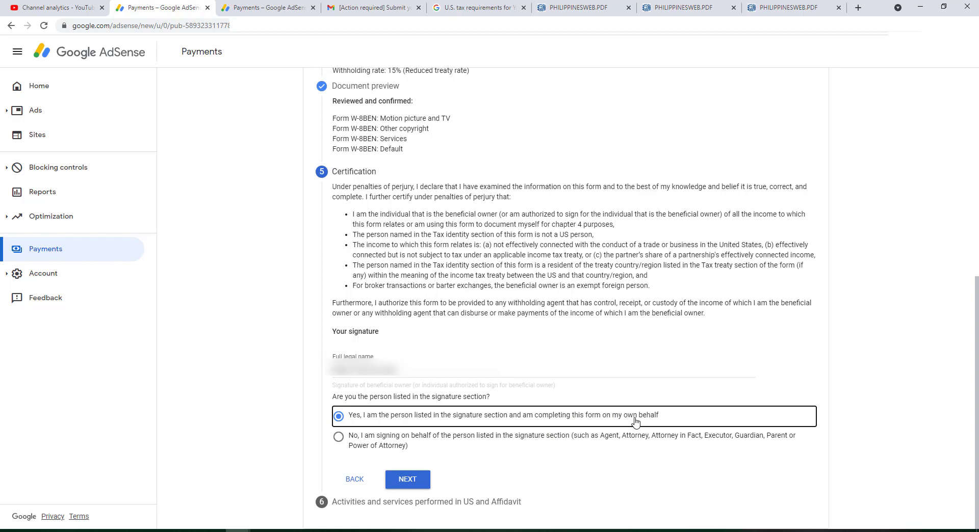
{"action": "left_click", "coordinate": [407, 479]}
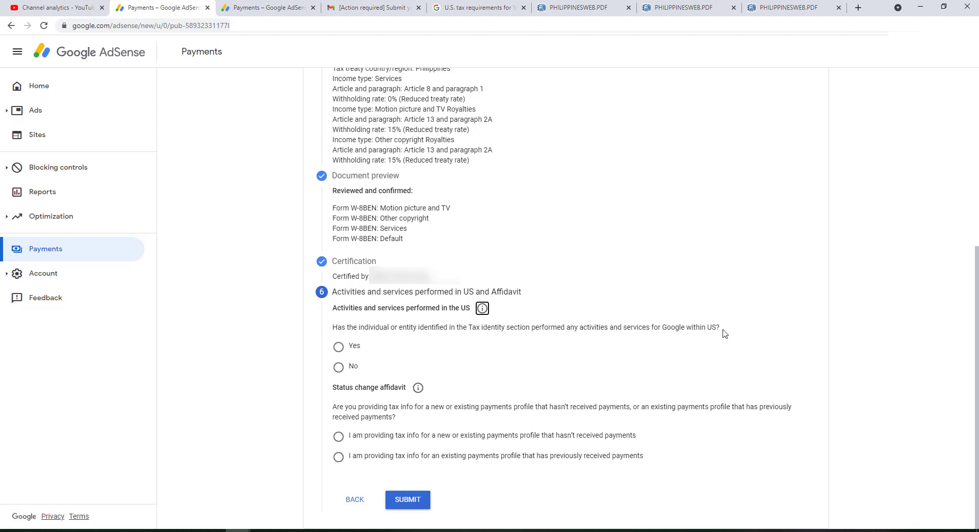
Step: Answer No to performing activities in the US, certify services outside the US, and accept the unchanged-status affidavit for an existing profile with previously received payments
{"action": "left_click", "coordinate": [339, 367]}
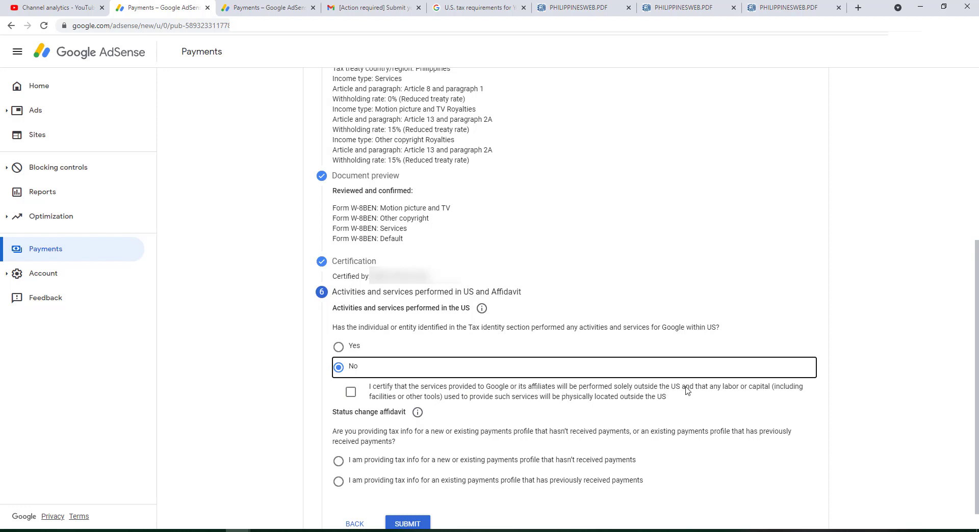
{"action": "left_click", "coordinate": [351, 392]}
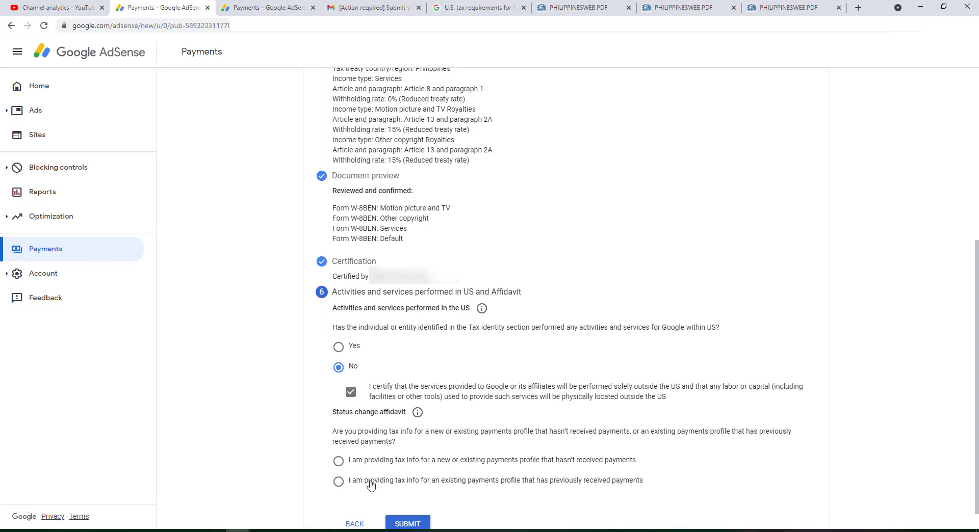
{"action": "left_click", "coordinate": [338, 487]}
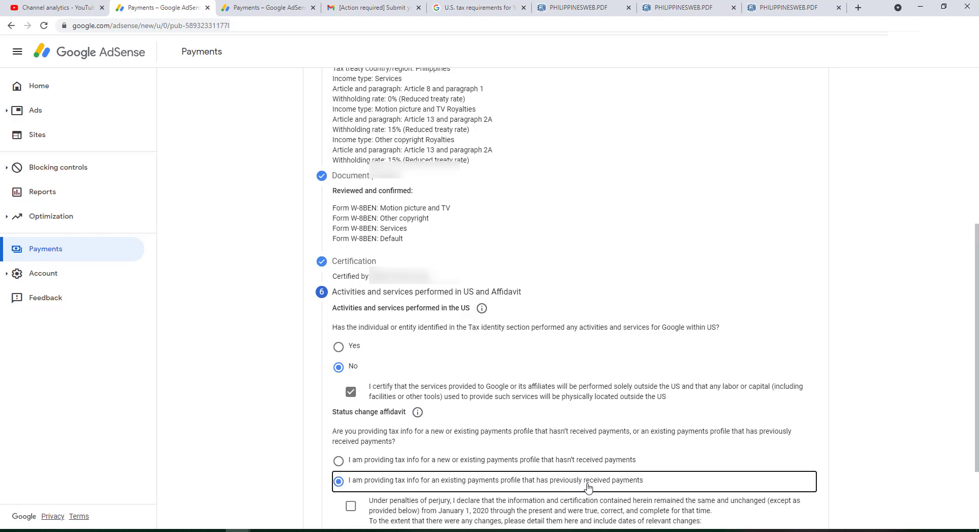
{"action": "left_click", "coordinate": [350, 507]}
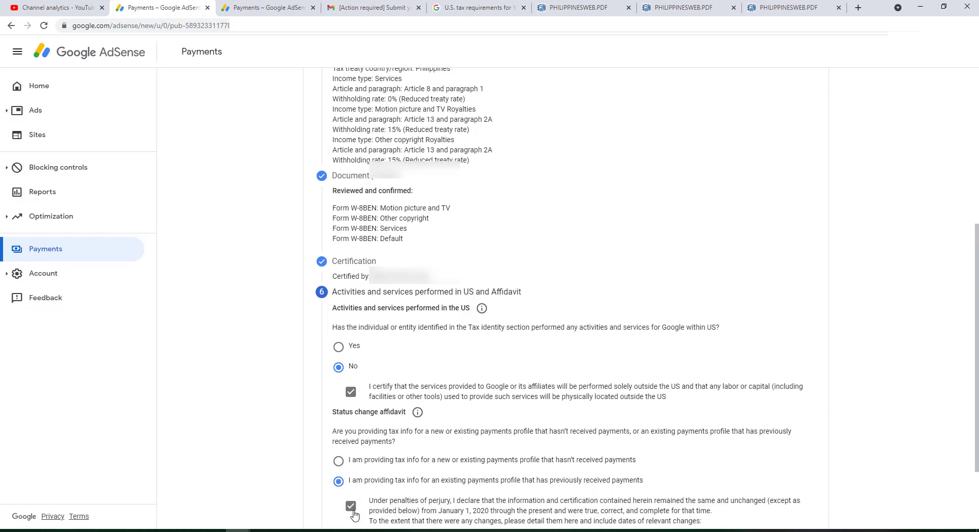
{"action": "scroll", "coordinate": [509, 489], "scroll_direction": "down", "scroll_amount": 2}
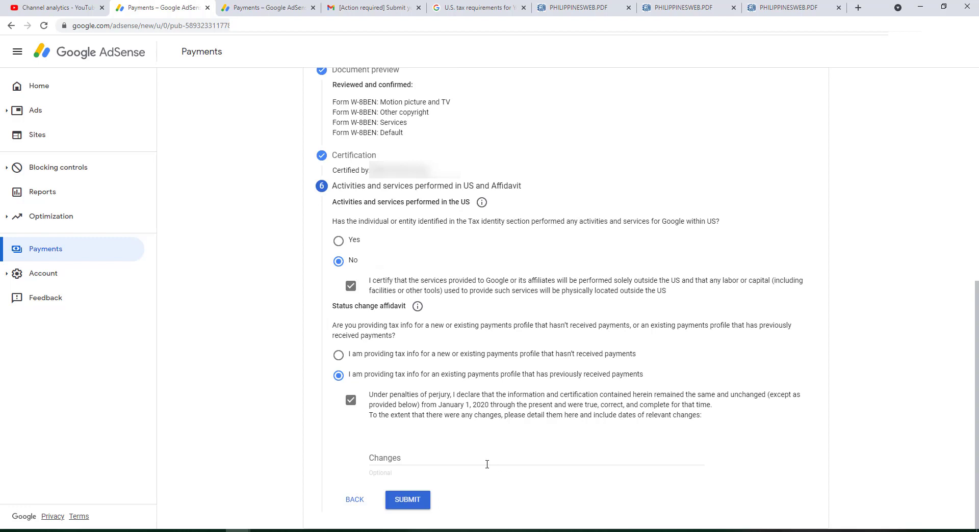
Step: Check YouTube's tax email in Gmail and the YouTube Help section on which creators must submit tax info to Google
{"action": "left_click", "coordinate": [370, 8]}
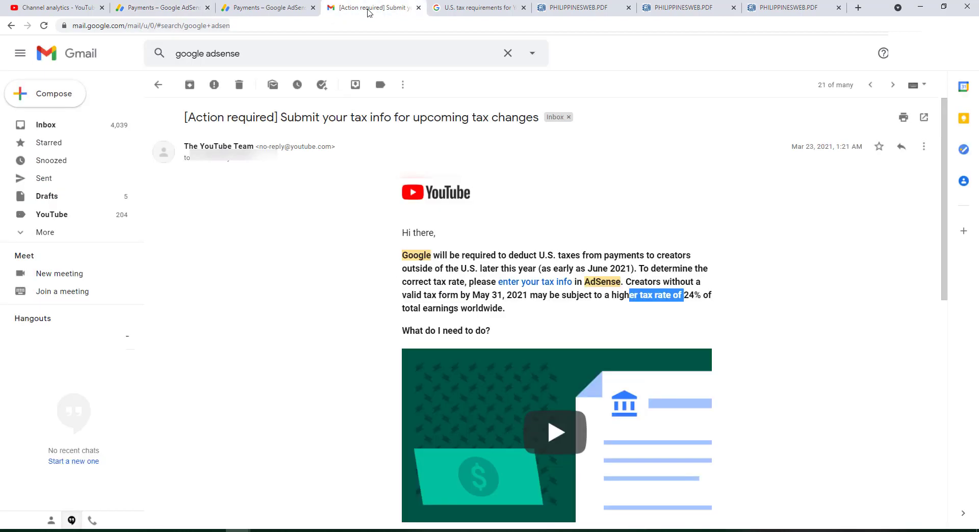
{"action": "left_click", "coordinate": [477, 8]}
{"action": "scroll", "coordinate": [383, 300], "scroll_direction": "up", "scroll_amount": 15}
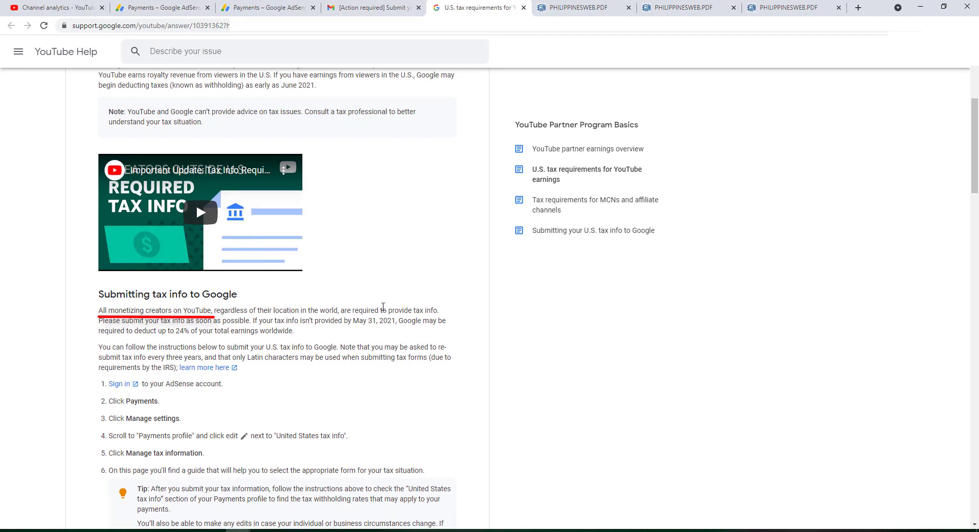
{"action": "left_click_drag", "start_coordinate": [439, 311], "coordinate": [98, 311]}
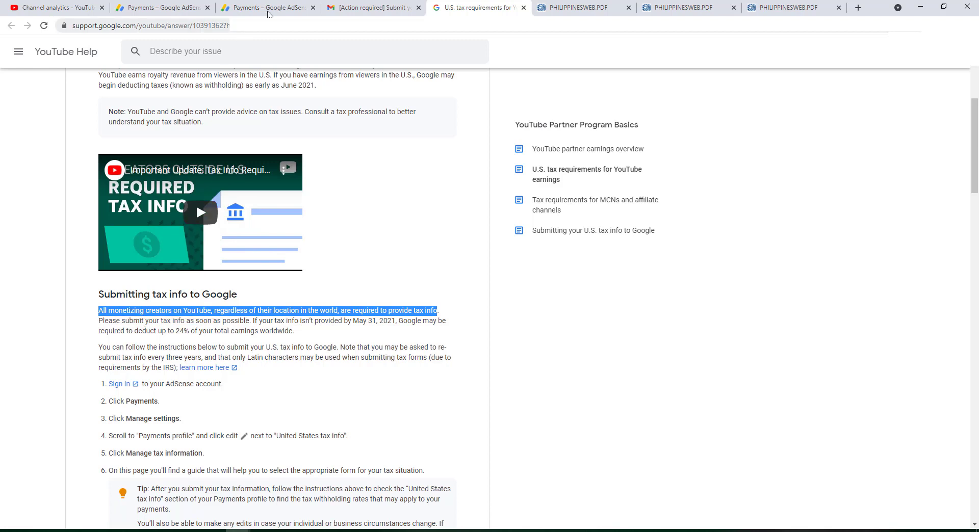
Step: Return to the AdSense tax form and submit it with the optional Changes field left blank
{"action": "left_click", "coordinate": [269, 13]}
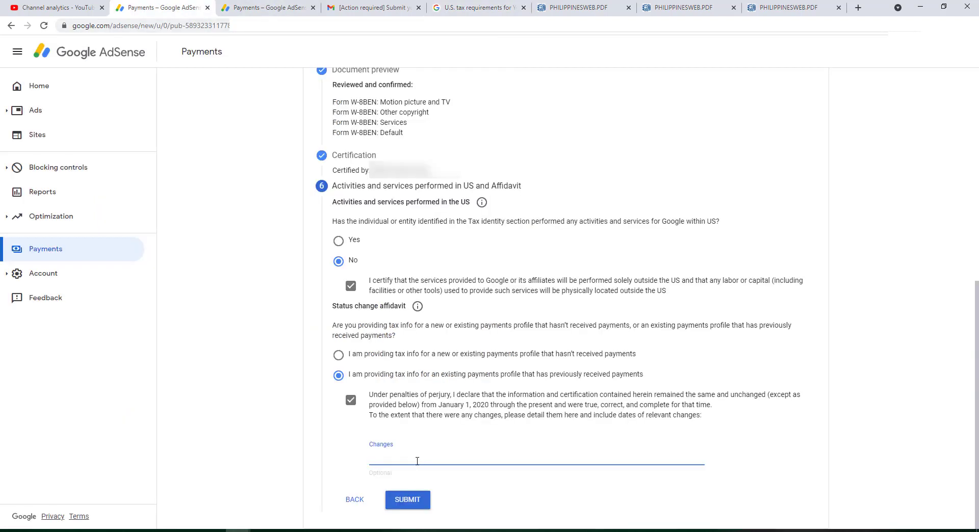
{"action": "left_click", "coordinate": [402, 500]}
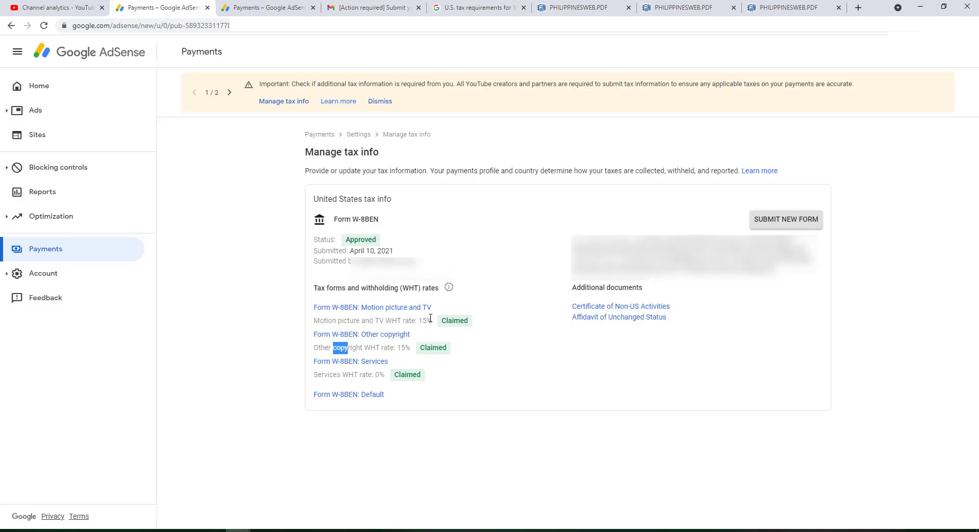
Step: Examine the W-8BEN withholding rates under Manage tax info, and open the newest Google Payments email about the tax information in Gmail
{"action": "left_click_drag", "start_coordinate": [433, 320], "coordinate": [423, 320]}
{"action": "left_click", "coordinate": [449, 309]}
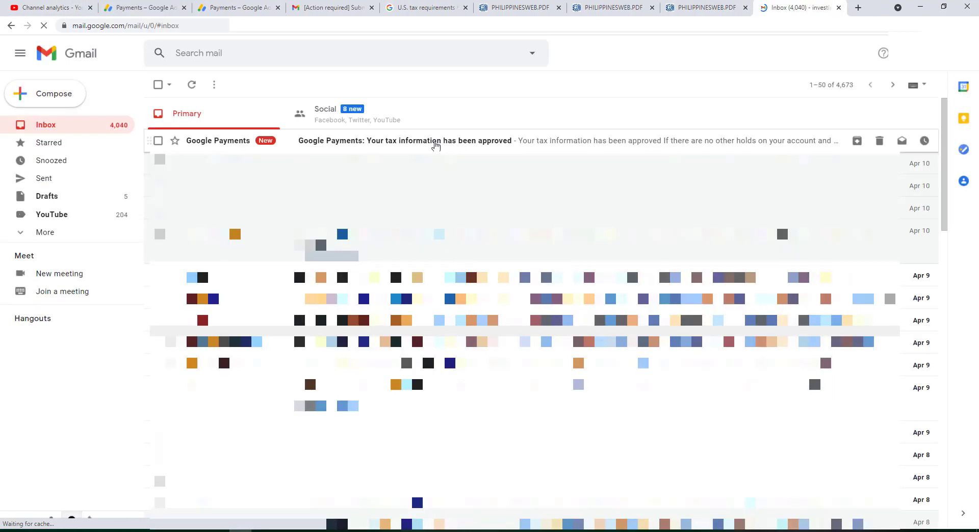
{"action": "left_click", "coordinate": [434, 140]}
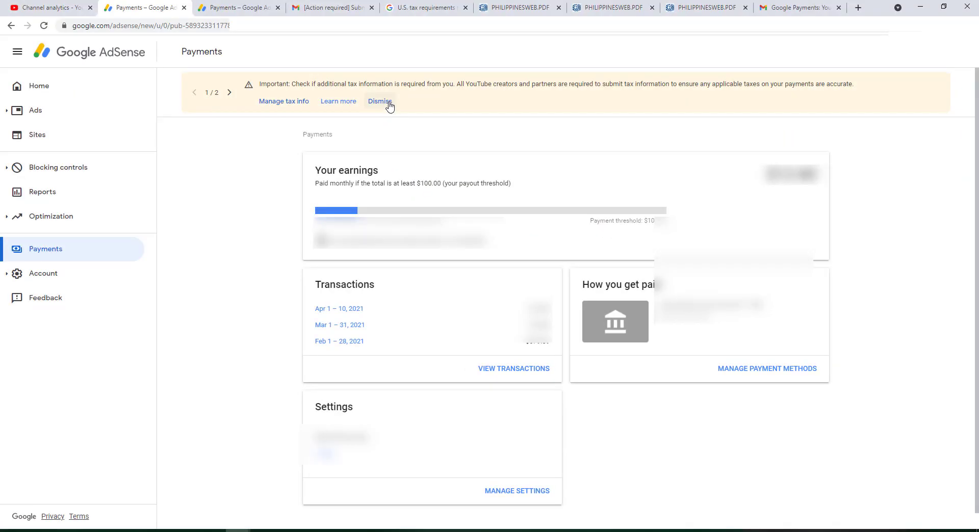
Step: Switch to the AdSense Payments page and dismiss the tax information and reporting data notices
{"action": "left_click", "coordinate": [380, 101]}
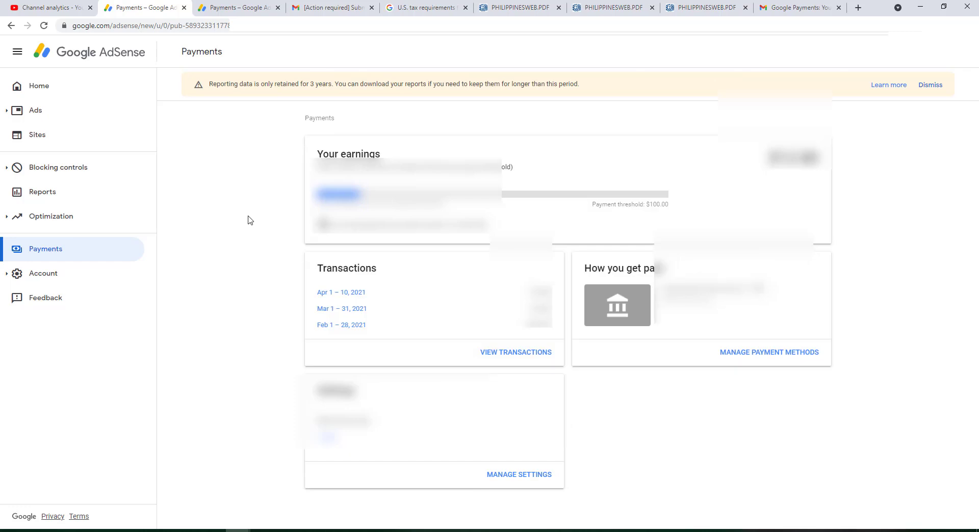
{"action": "left_click", "coordinate": [928, 86]}
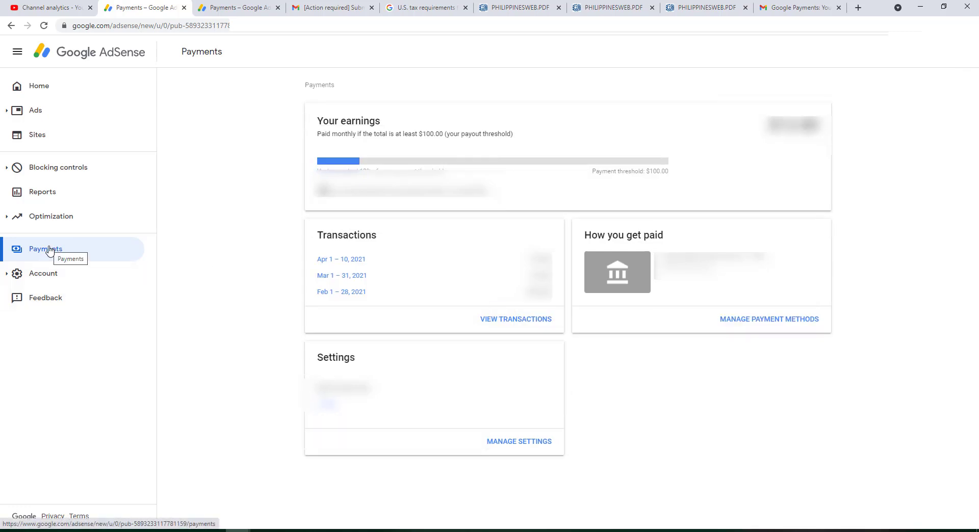
Step: Open the payments settings to review the profile's United States tax info, and switch to YouTube's tax changes email in Gmail
{"action": "left_click", "coordinate": [535, 444]}
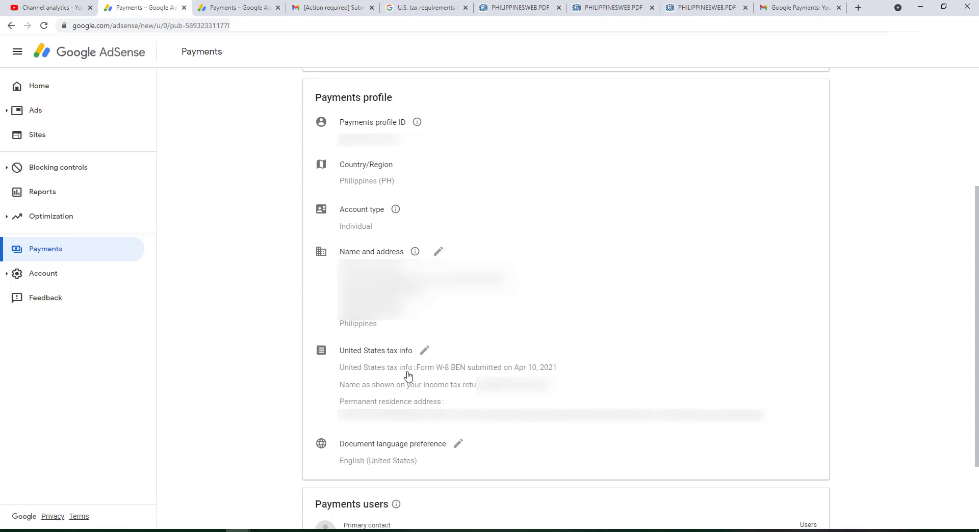
{"action": "left_click", "coordinate": [348, 7]}
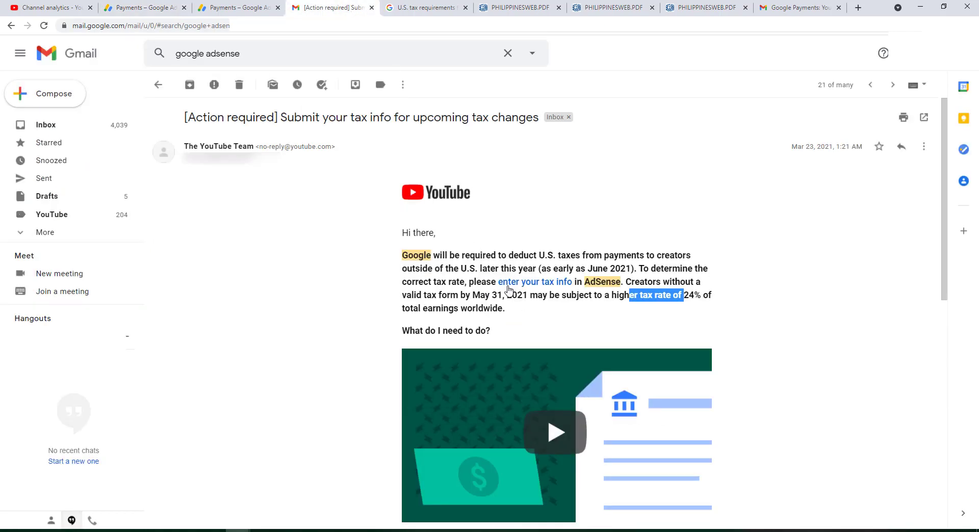